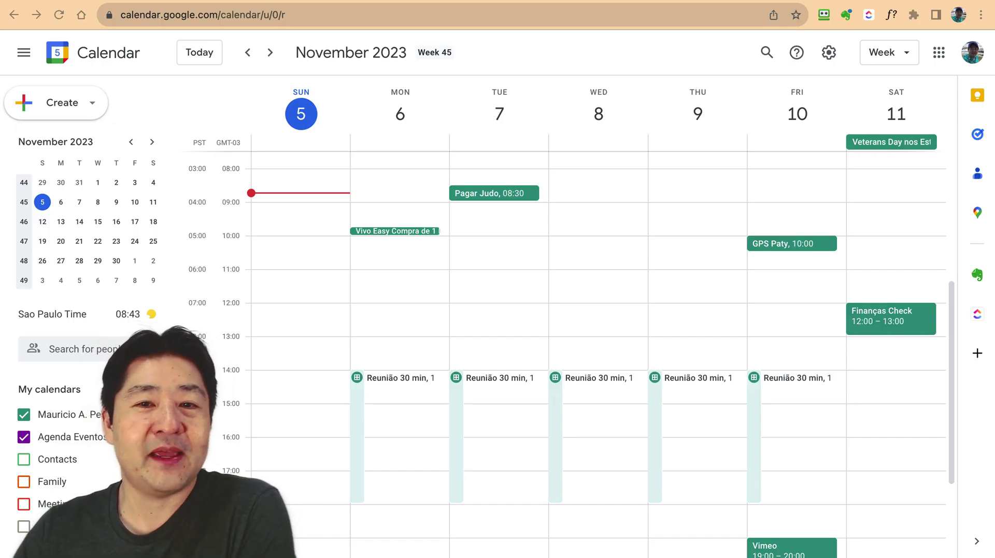
Open the public booking page from Monday's Reunião 30 min schedule block
scroll(445, 399, down, 3)
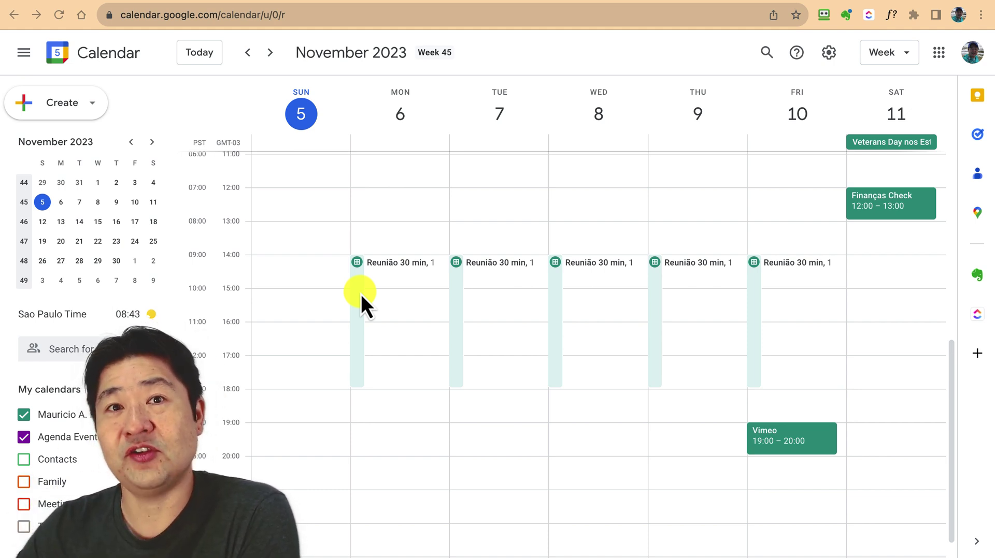
click(357, 264)
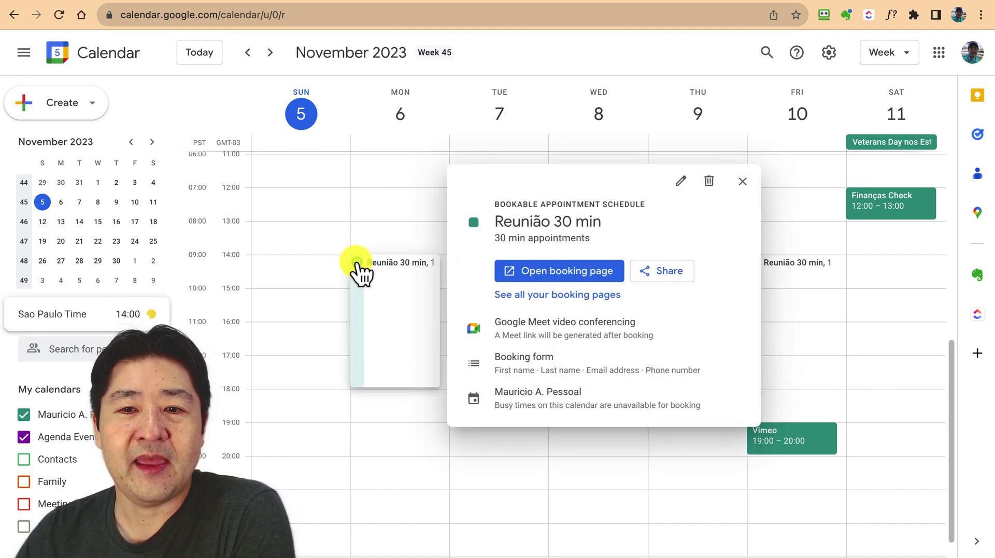
click(577, 278)
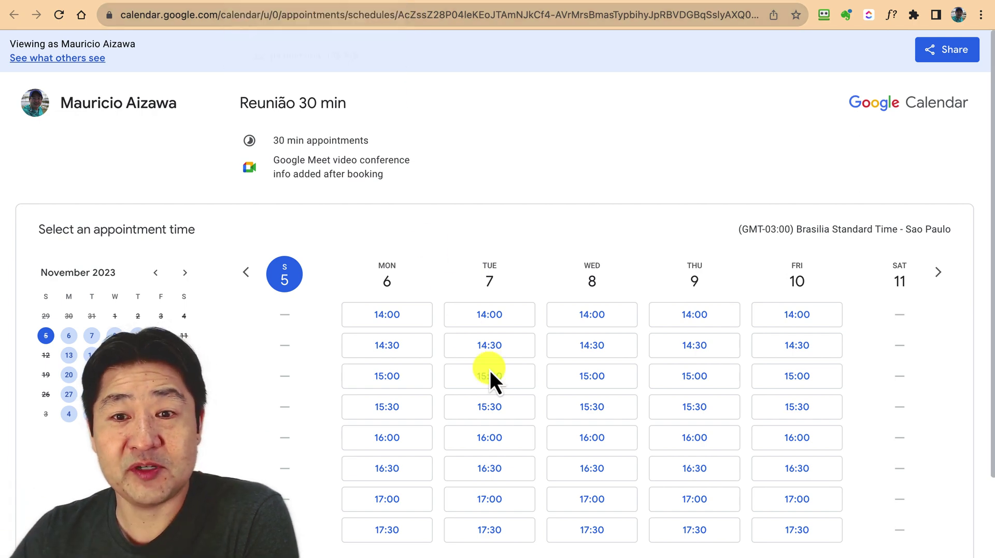
Browse the booking page slots, checking next week and returning to November 6–10
scroll(493, 377, down, 2)
scroll(493, 380, down, 2)
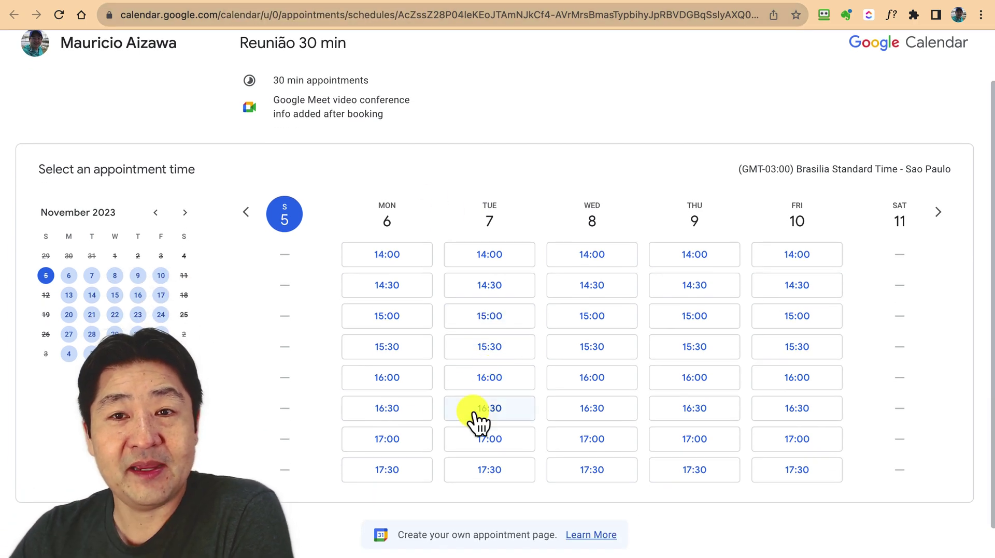
click(940, 217)
click(247, 213)
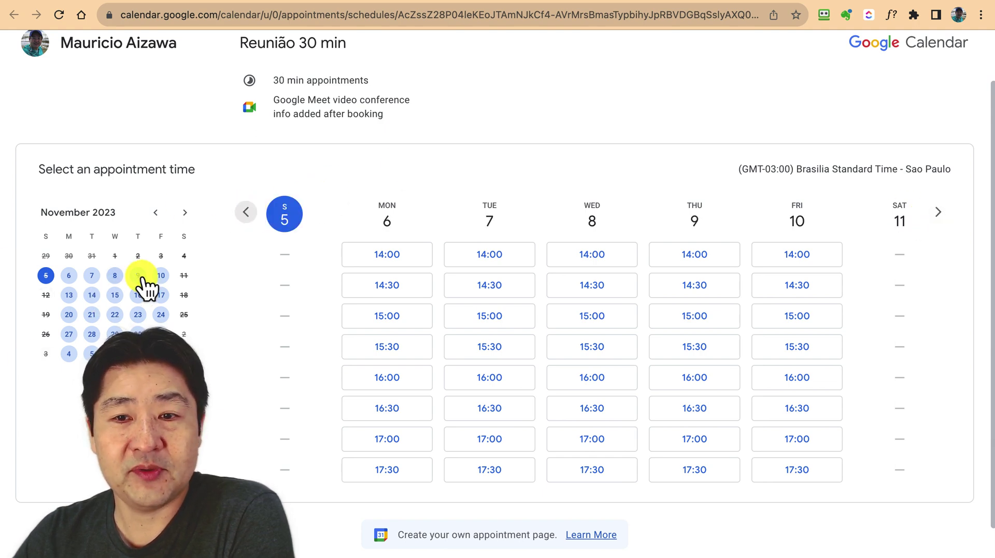
Test-book the Tuesday, November 7, 15:00 slot with a phone number, then close the confirmation
click(515, 331)
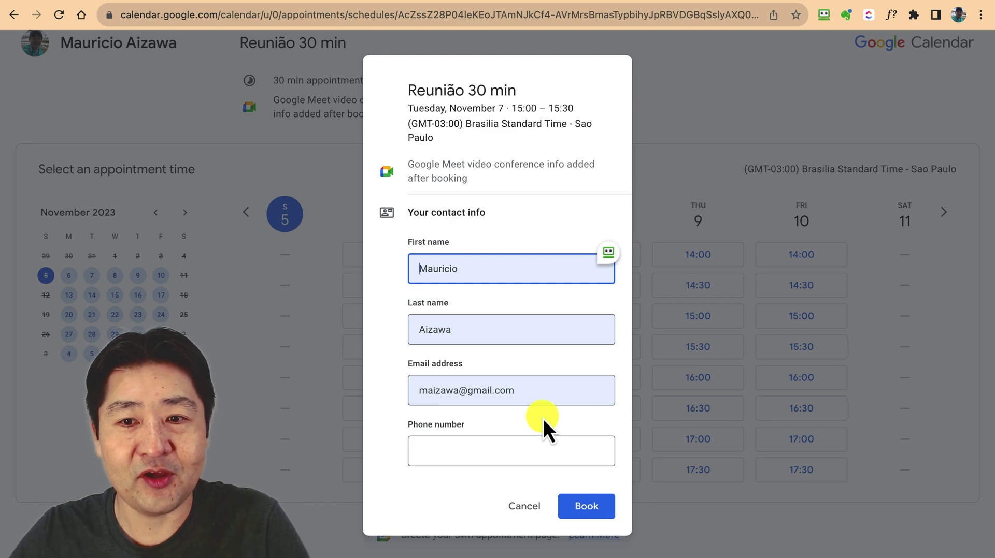
click(496, 448)
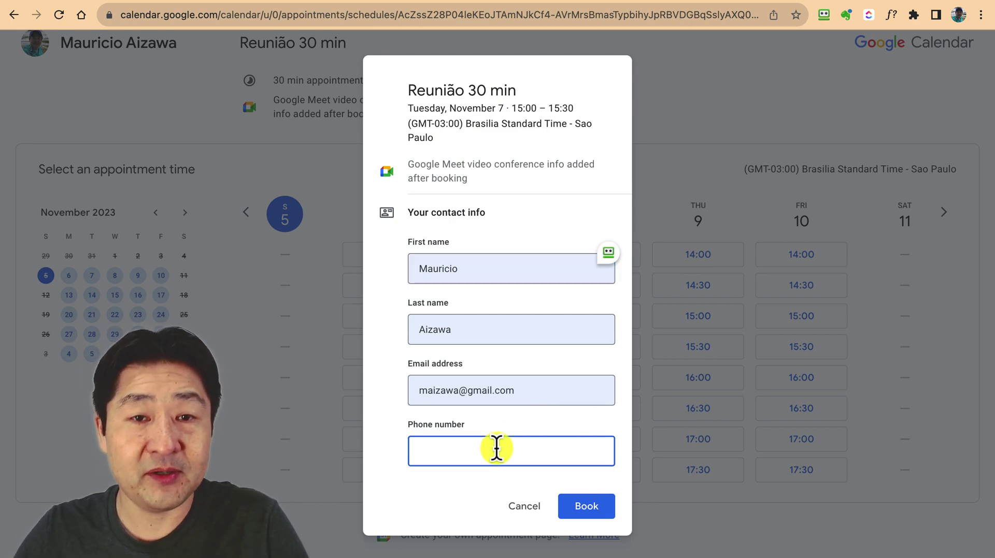
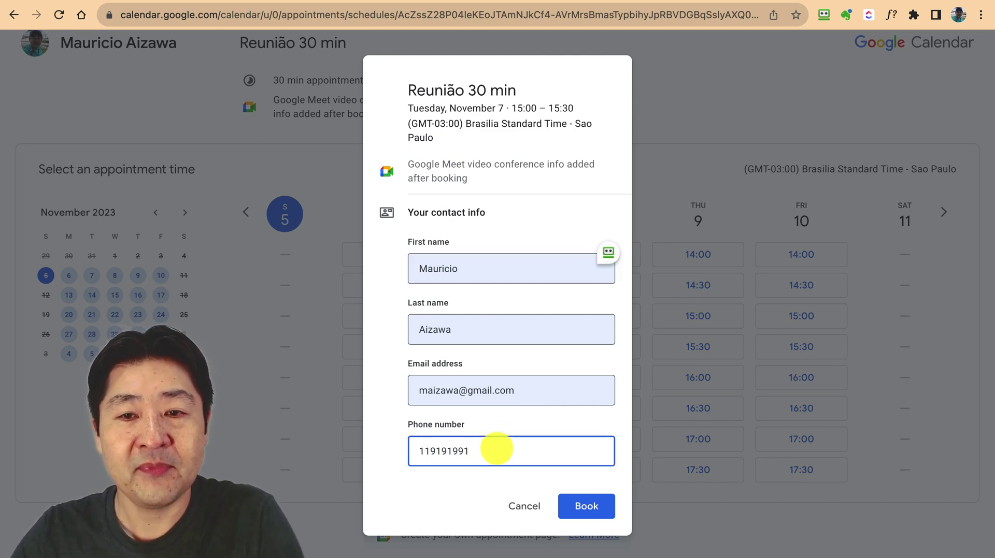
click(602, 504)
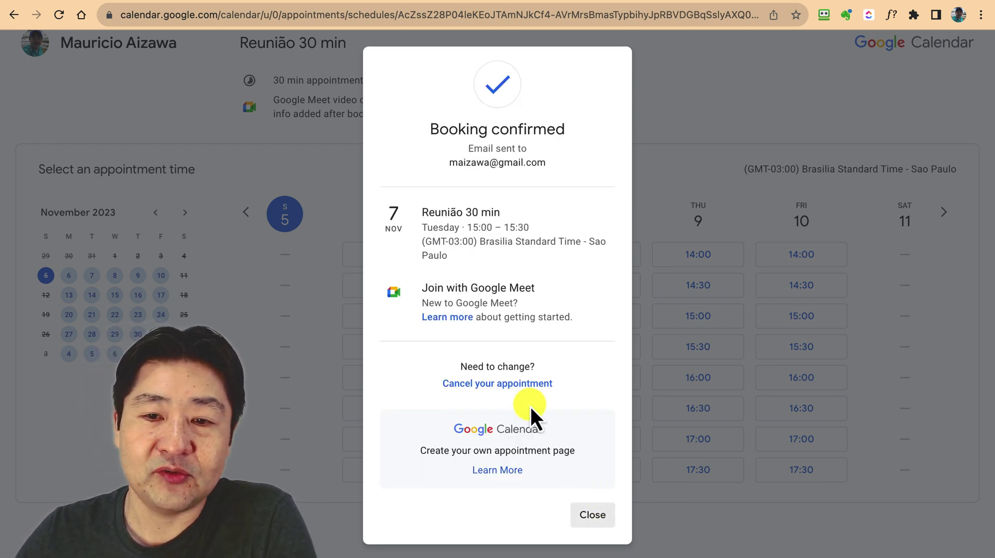
click(592, 518)
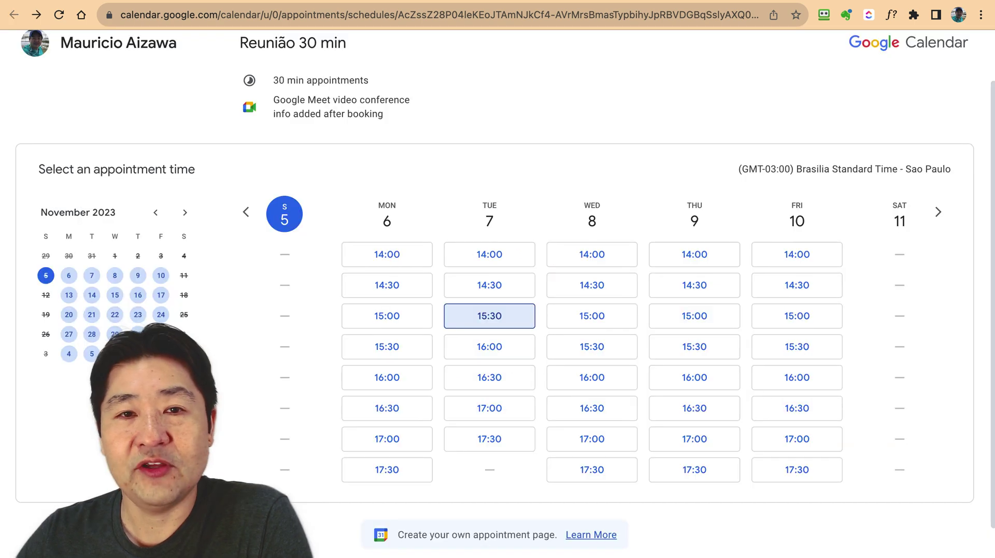
Return to the Calendar tab and close the schedule details card
click(187, 2)
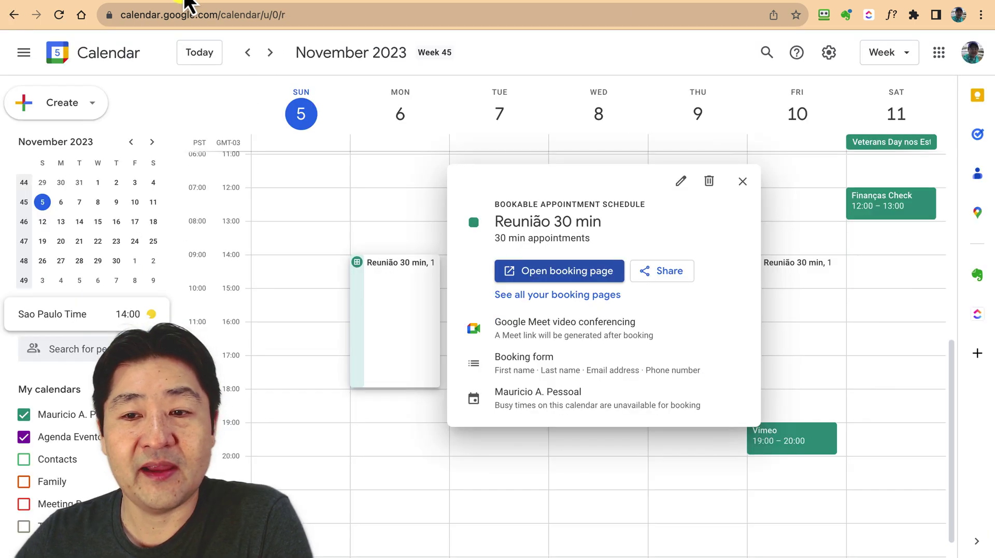
click(742, 182)
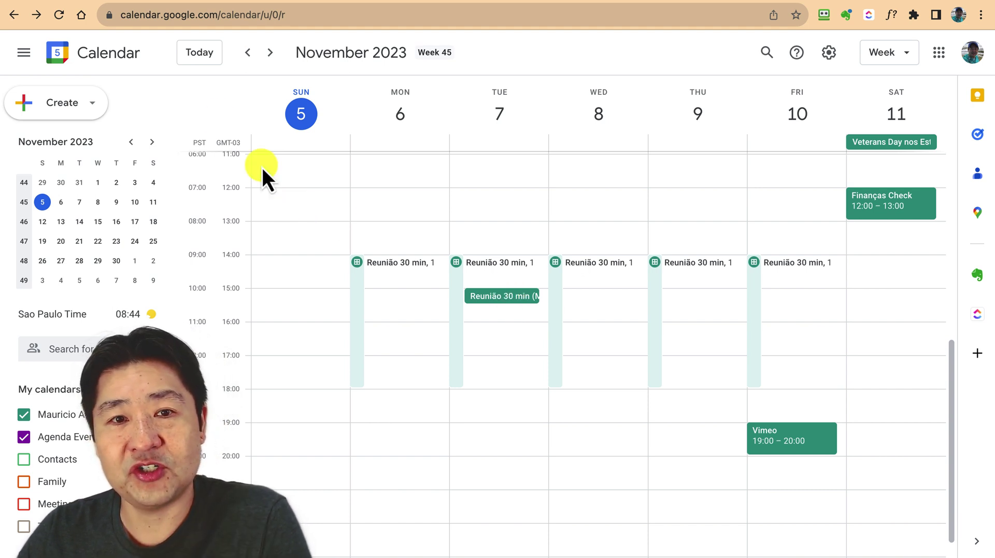
Discard an accidental draft event and dismiss the Google Workspace upgrade offer
click(59, 107)
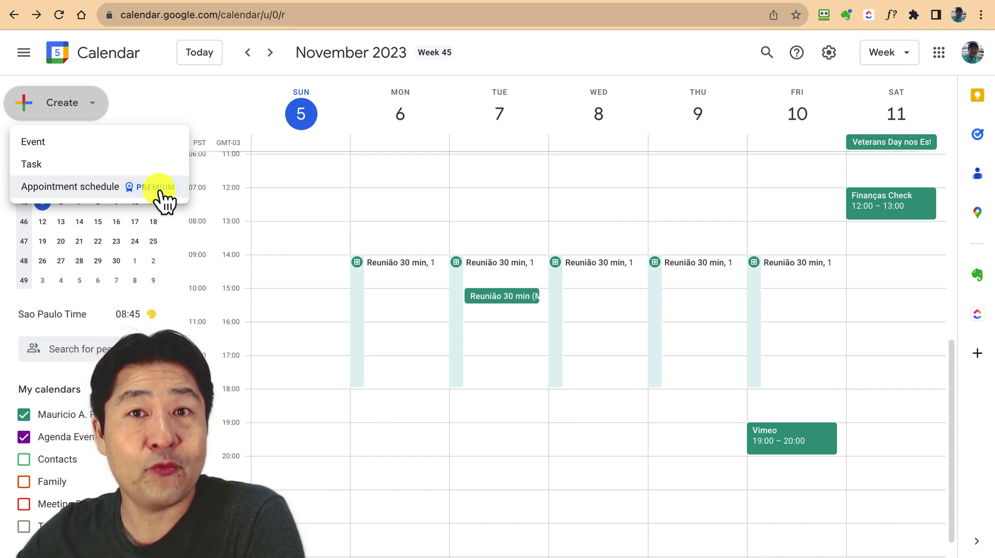
click(348, 288)
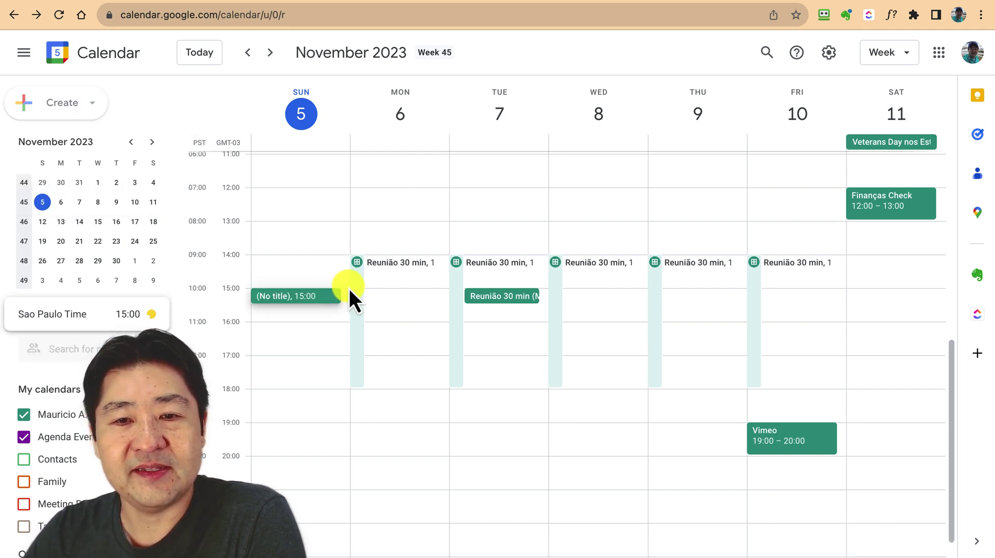
key(Escape)
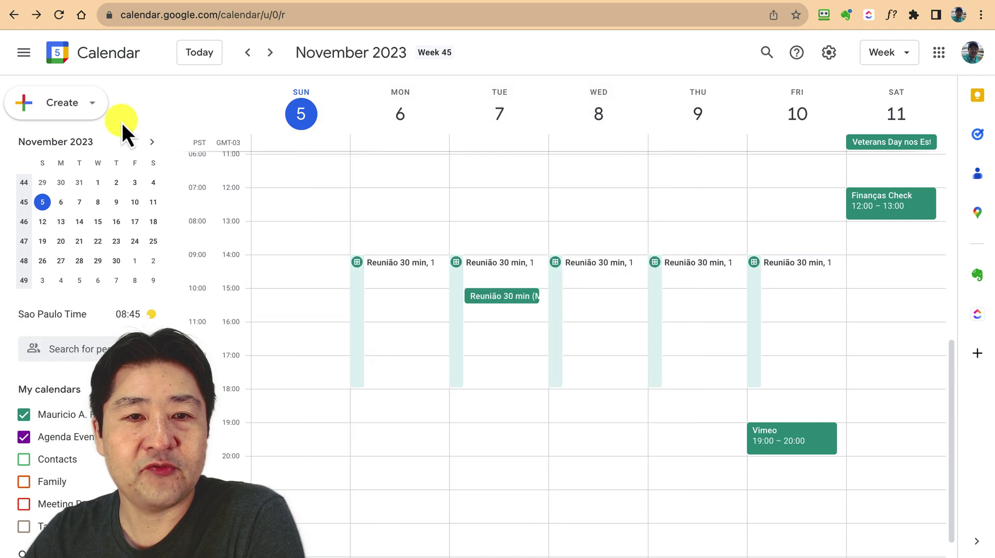
click(86, 106)
click(102, 186)
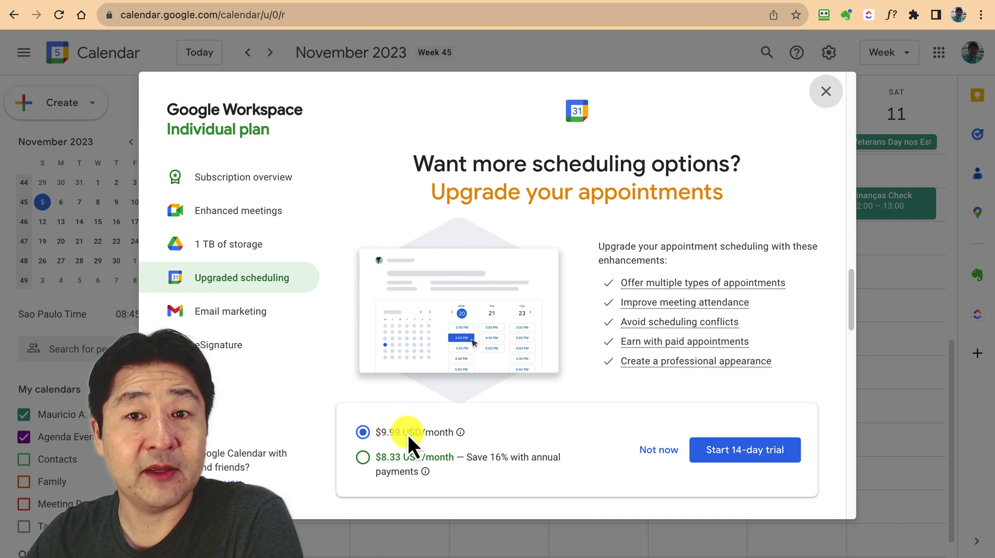
click(826, 96)
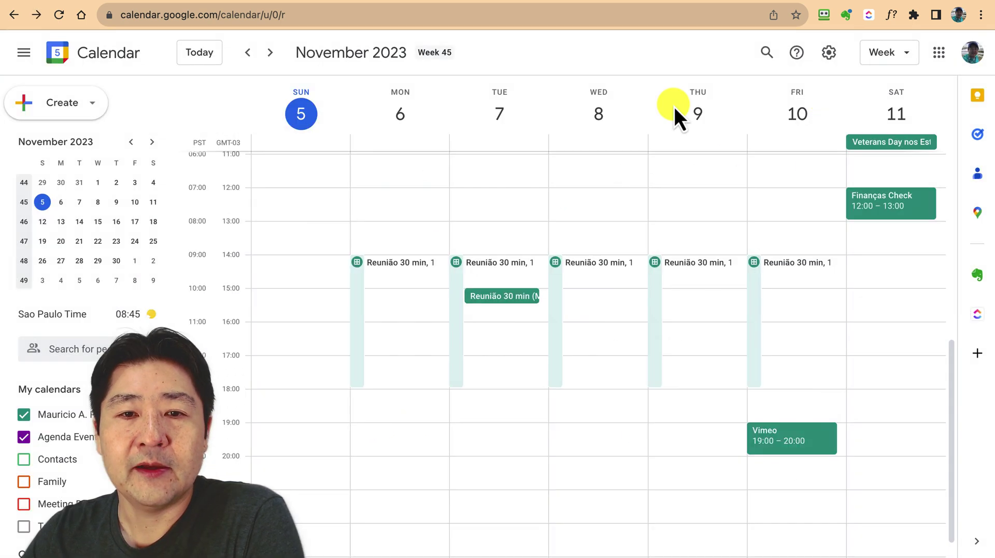
Delete all availability of the Reunião 30 min appointment schedule
right_click(360, 285)
click(388, 303)
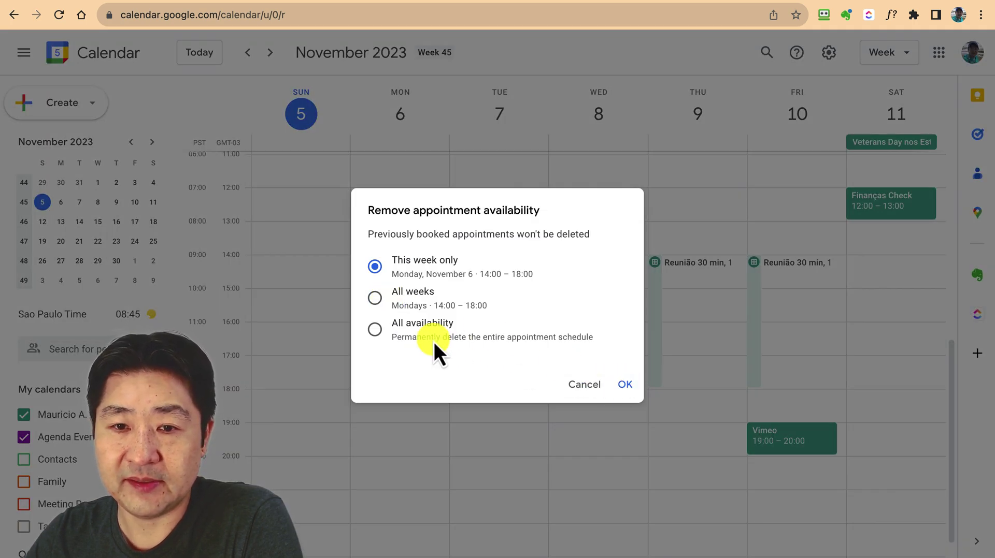
click(421, 327)
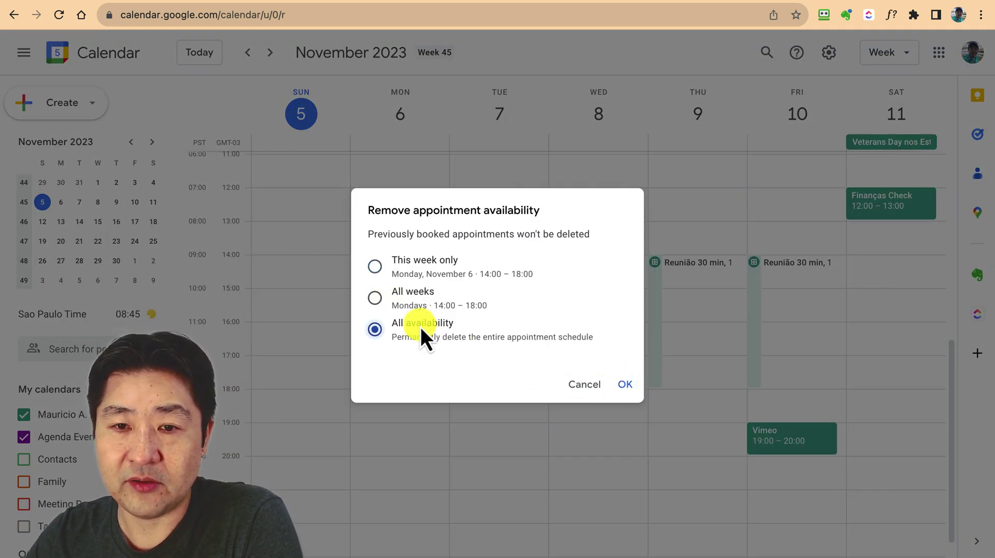
click(631, 392)
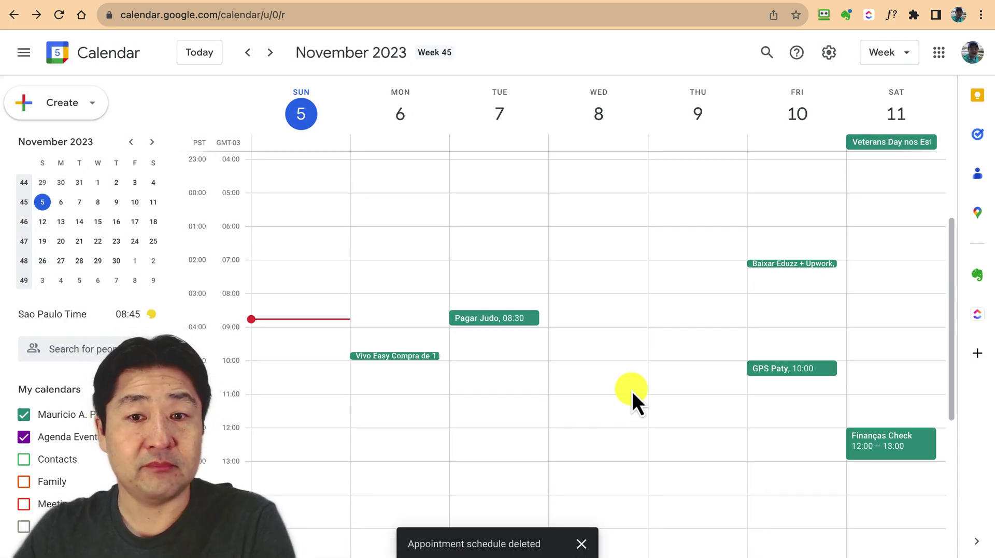
Create an appointment schedule titled 'Meeting 60 min' with a 1-hour appointment duration
click(92, 103)
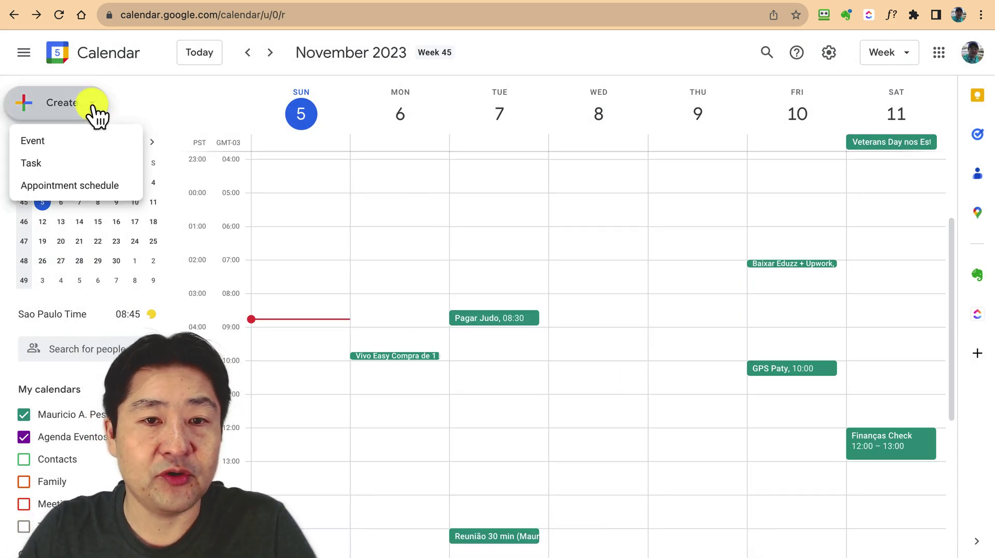
click(95, 192)
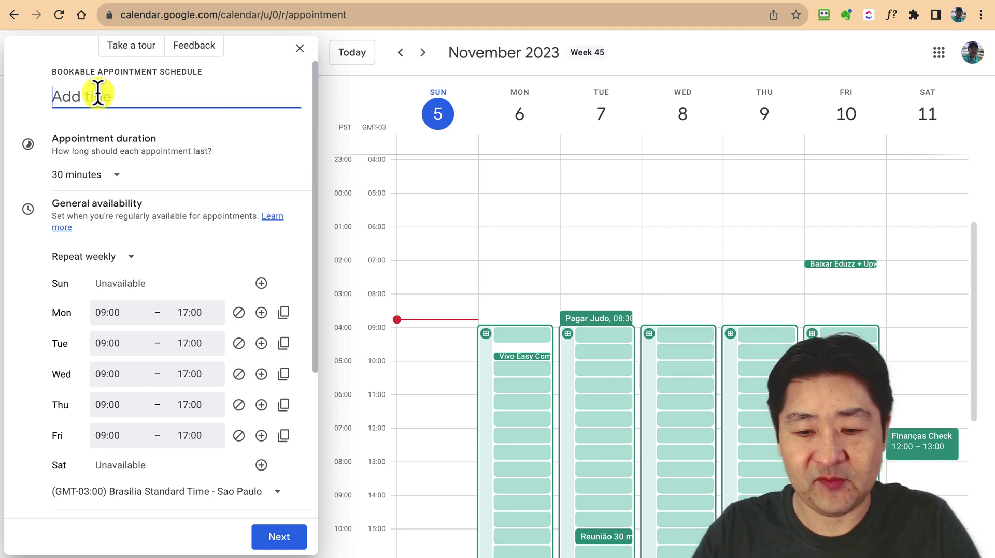
text(Meeting 60 )
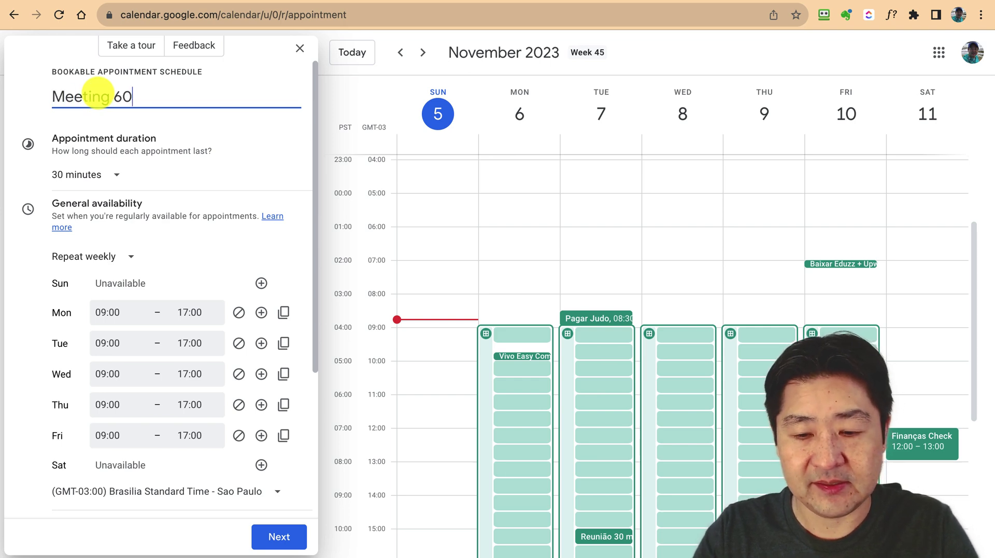
text(min)
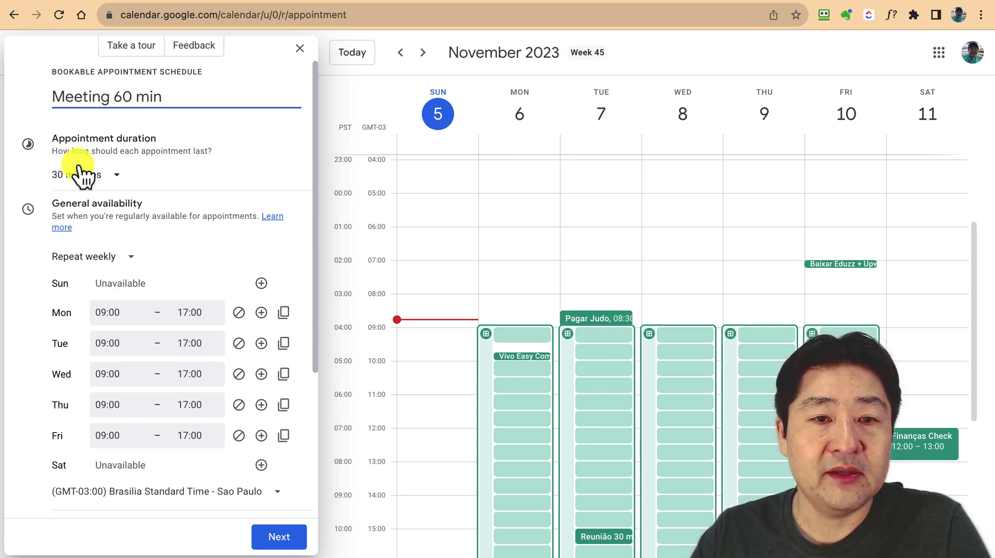
click(86, 175)
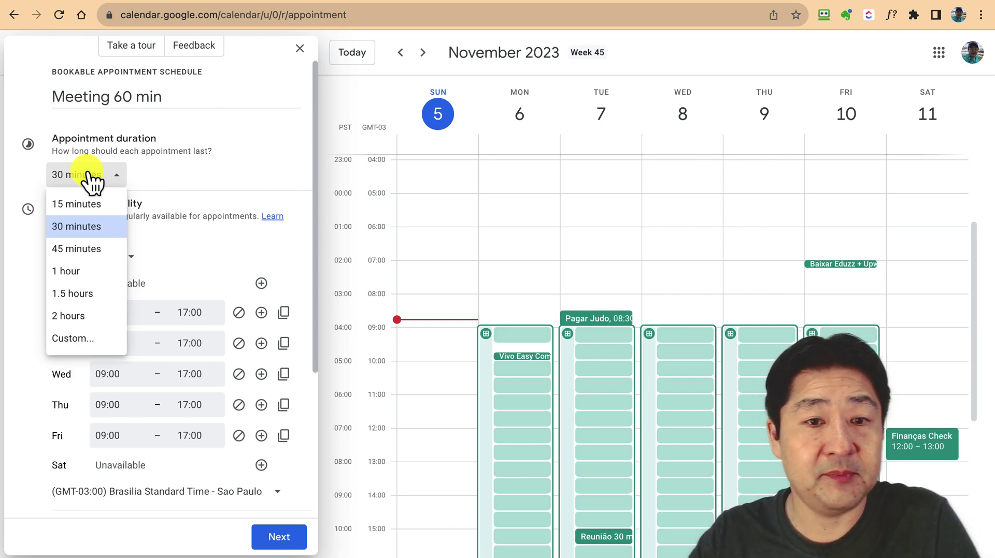
click(87, 271)
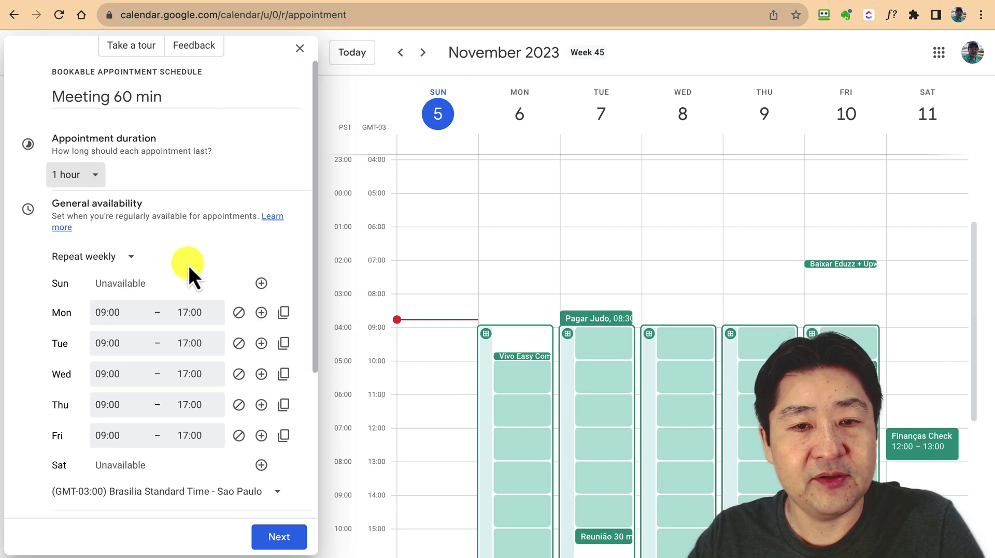
Set Monday's start time to 14:00 and copy those hours to all weekdays
scroll(165, 375, down, 3)
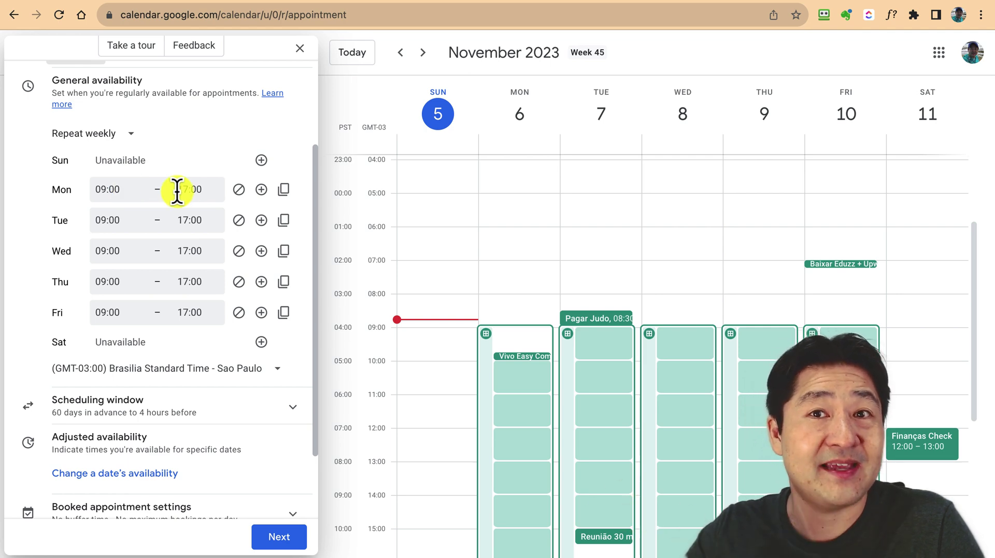
click(105, 191)
scroll(130, 263, down, 3)
scroll(129, 262, down, 3)
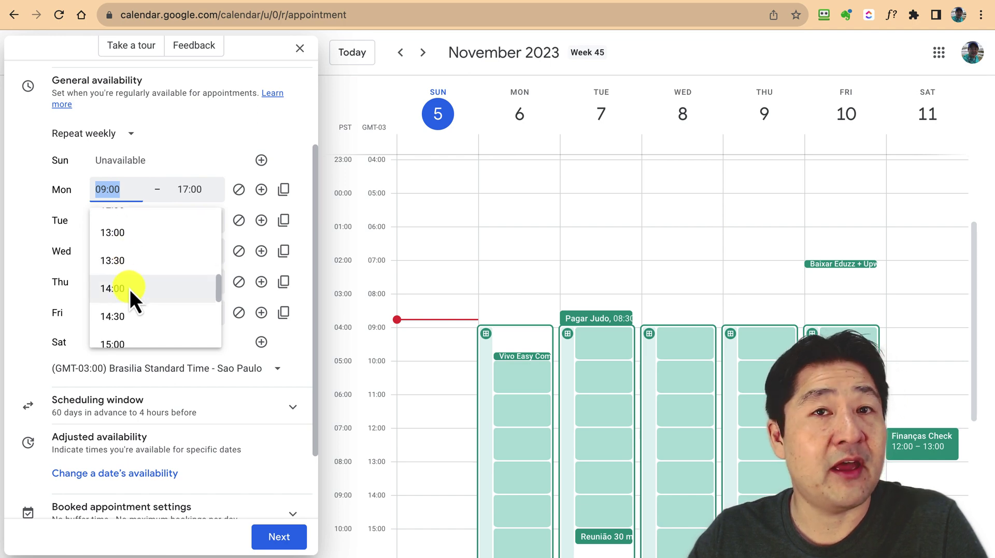
click(130, 290)
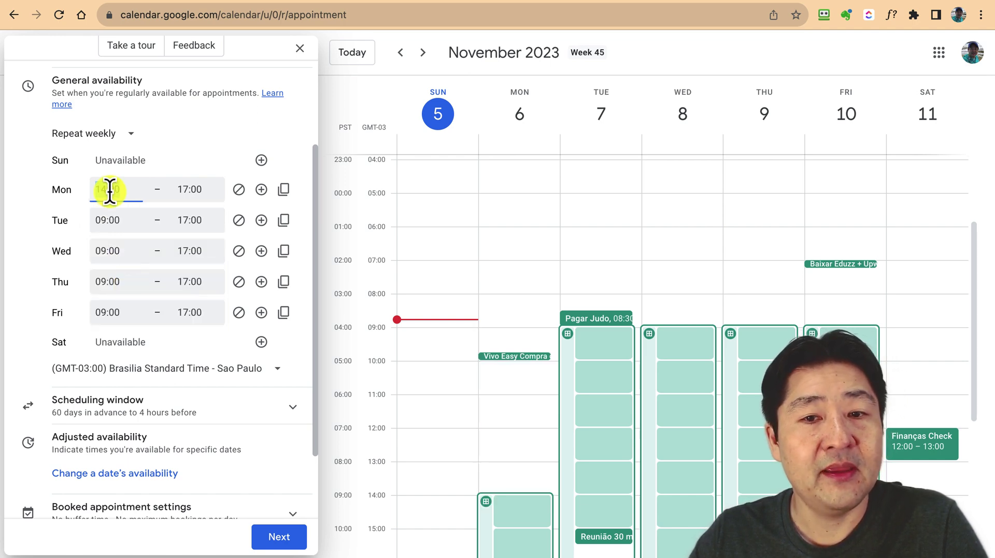
click(284, 190)
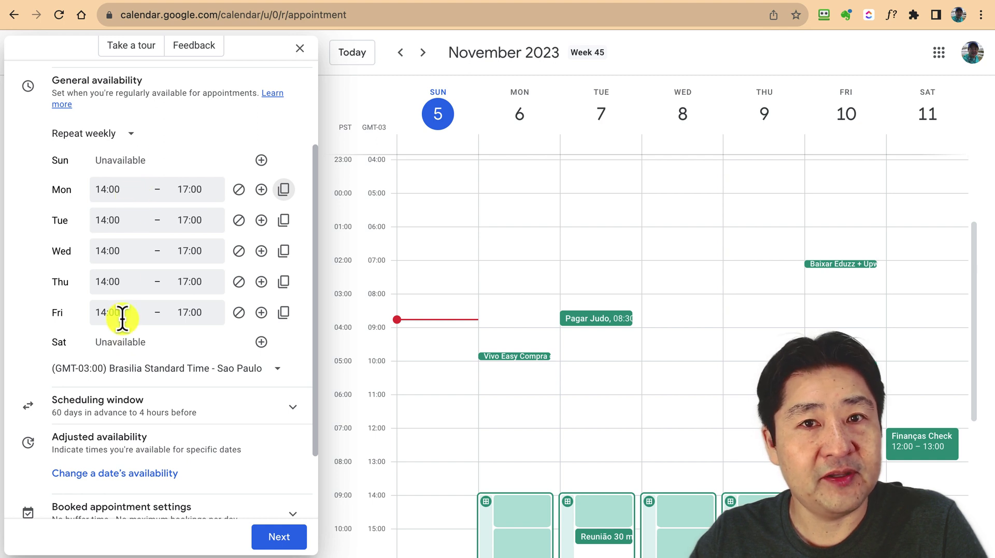
Change Thursday to 16:00–18:00 and mark Wednesday unavailable
click(119, 284)
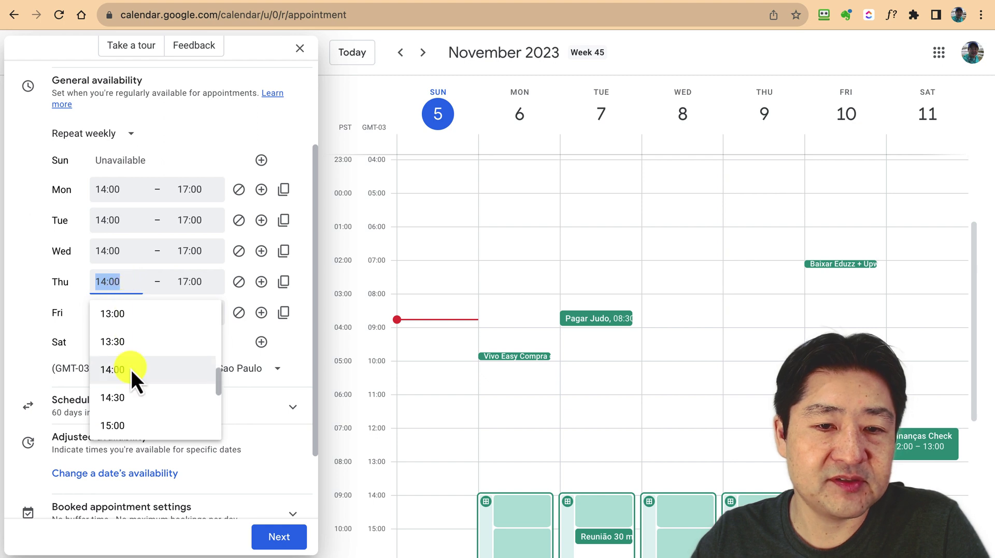
scroll(132, 370, down, 1)
scroll(132, 370, down, 2)
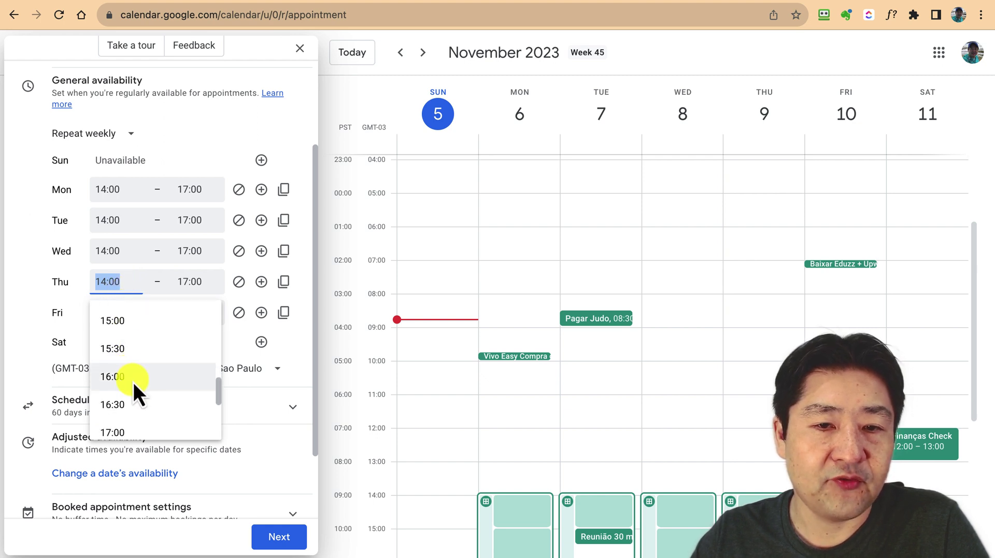
click(133, 382)
click(203, 281)
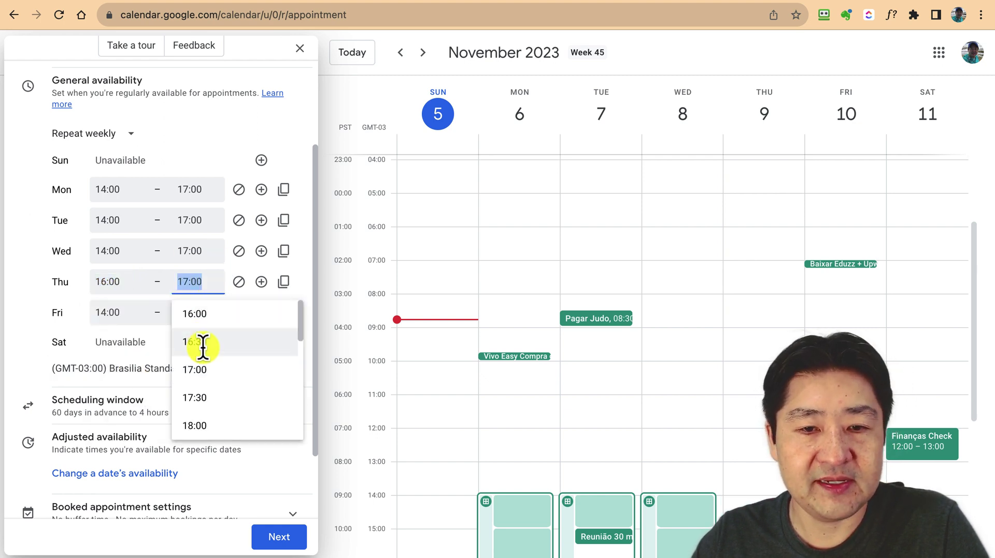
click(206, 423)
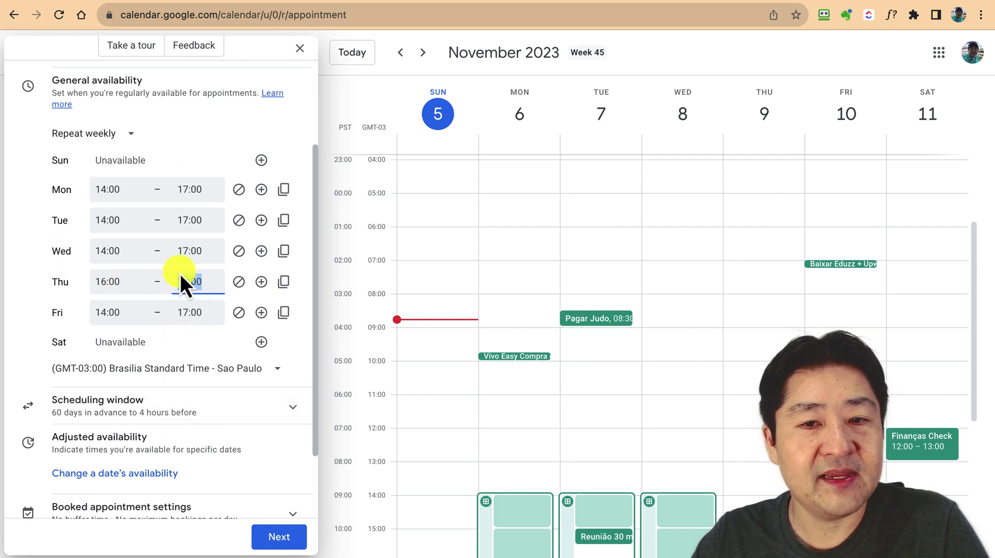
click(239, 252)
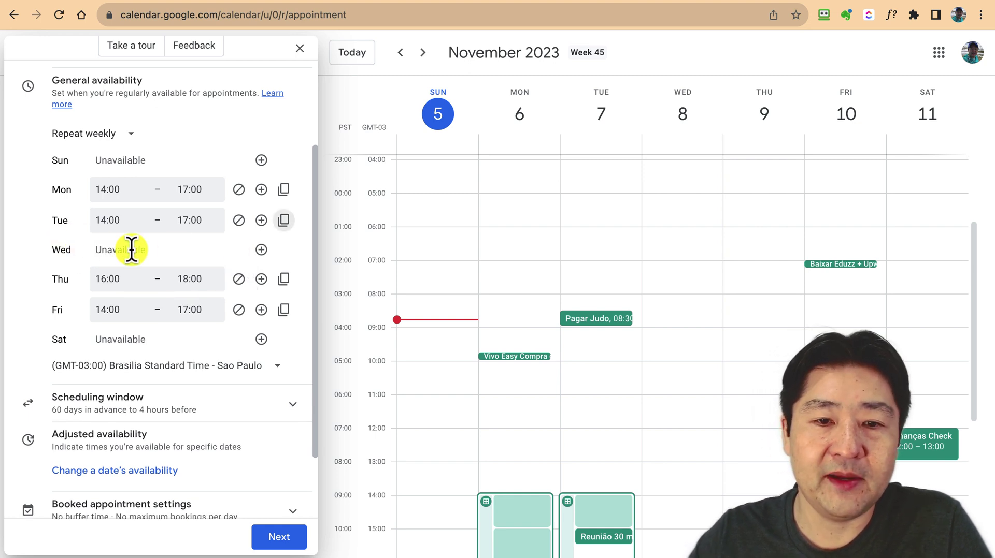
Expand the Scheduling window to review the 60-days-ahead and 4-hours-notice limits
scroll(131, 249, down, 3)
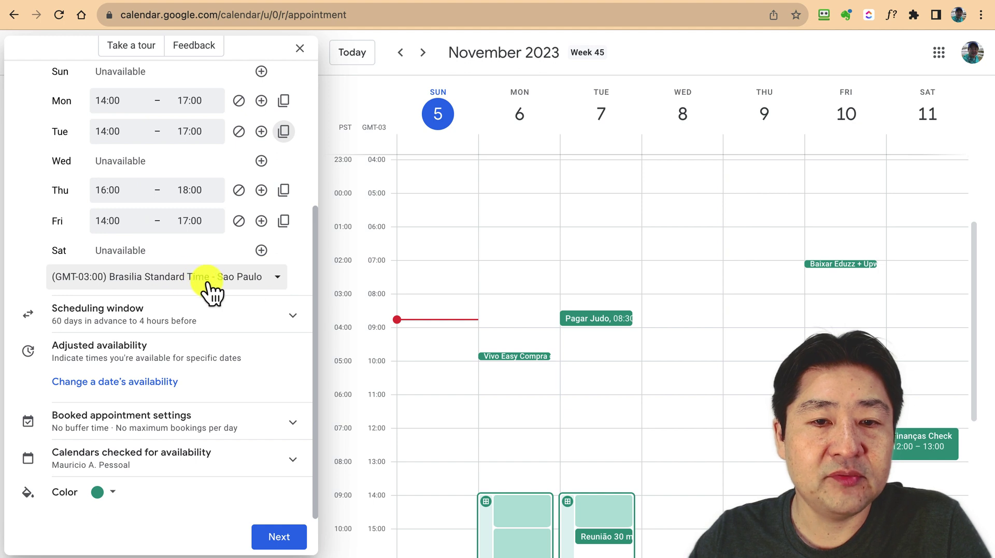
click(294, 318)
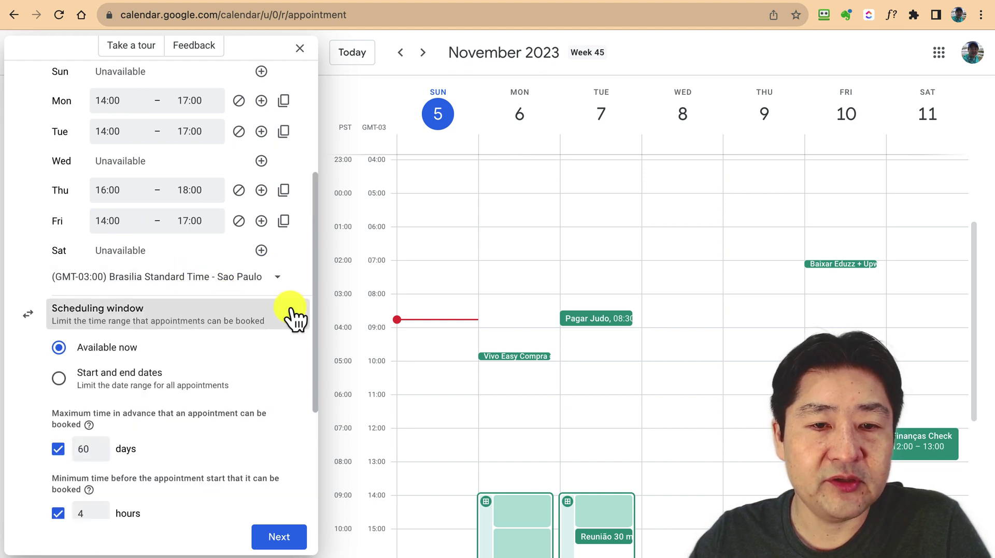
scroll(294, 317, down, 5)
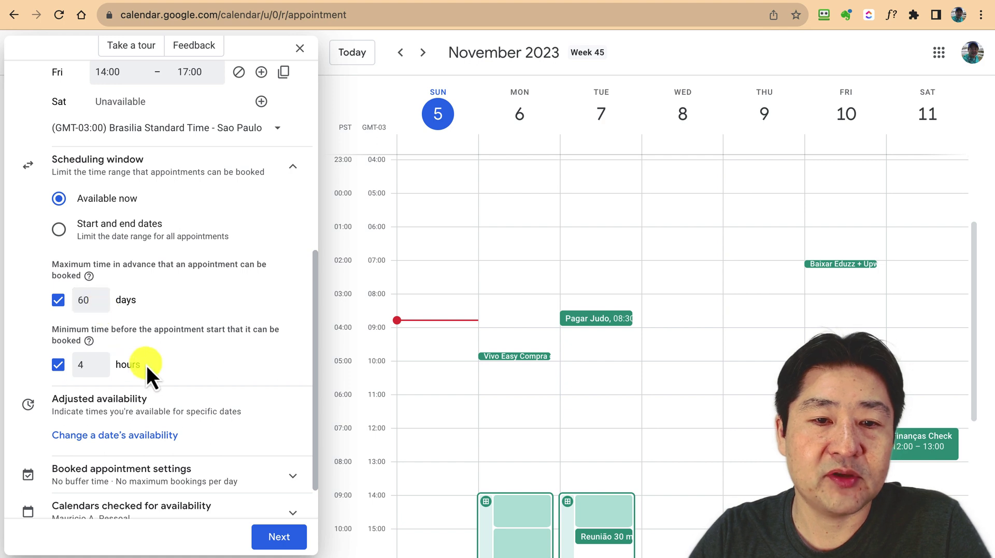
scroll(150, 367, down, 1)
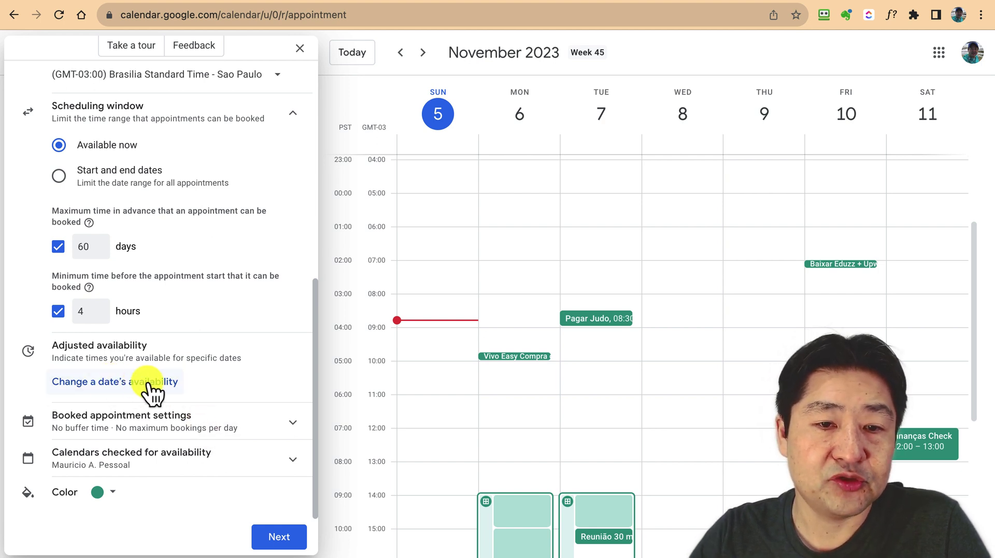
Review date-specific availability, booked appointment settings and the calendars checked for conflicts
click(108, 384)
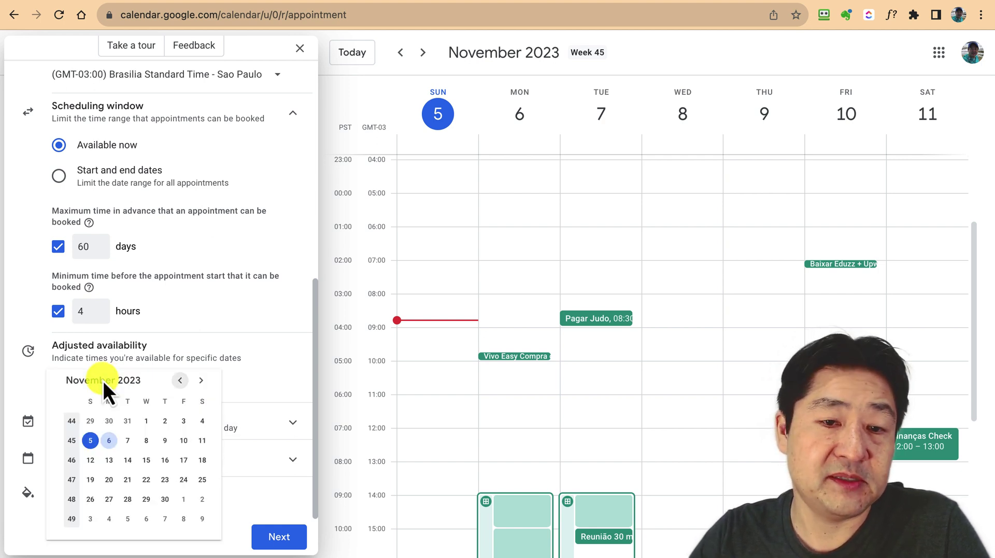
click(268, 366)
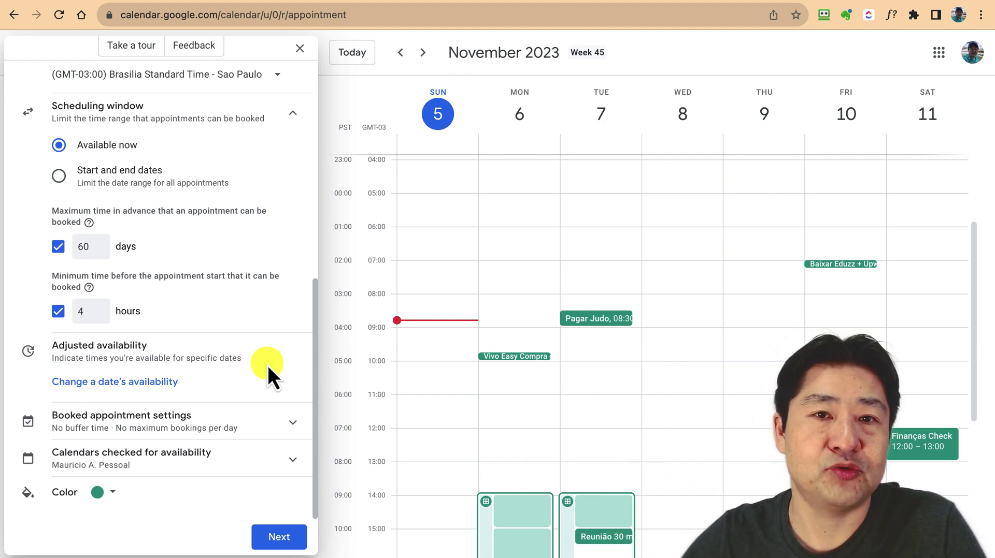
click(267, 429)
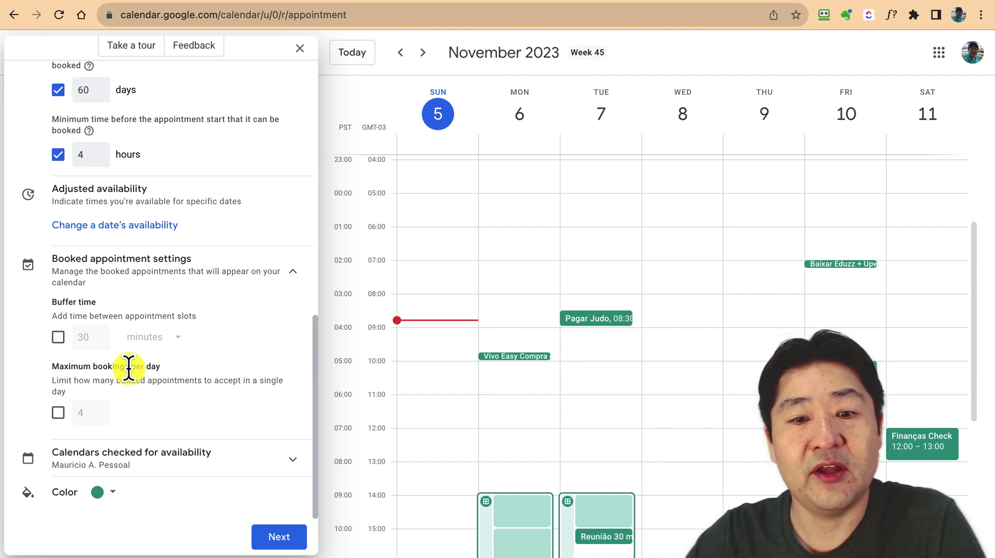
click(222, 464)
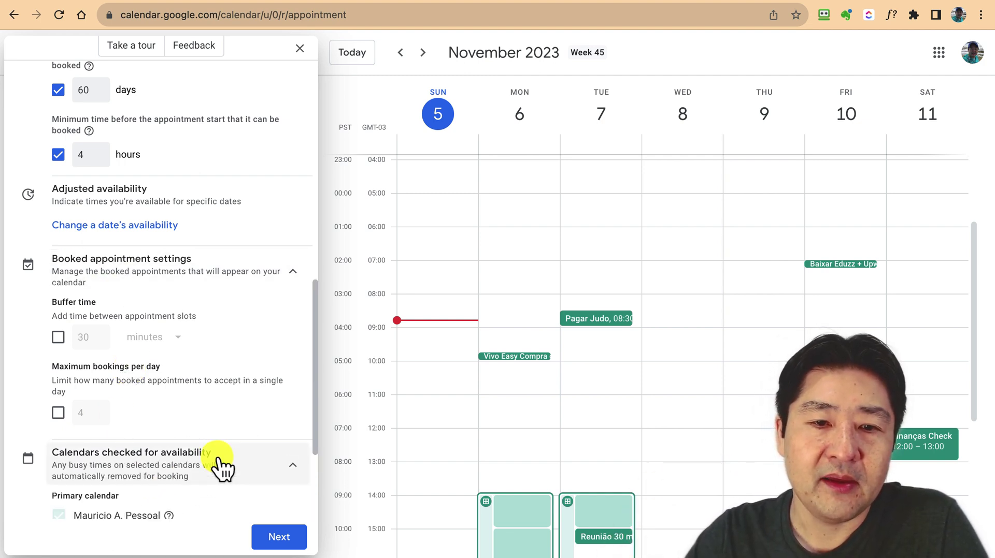
scroll(217, 456, down, 2)
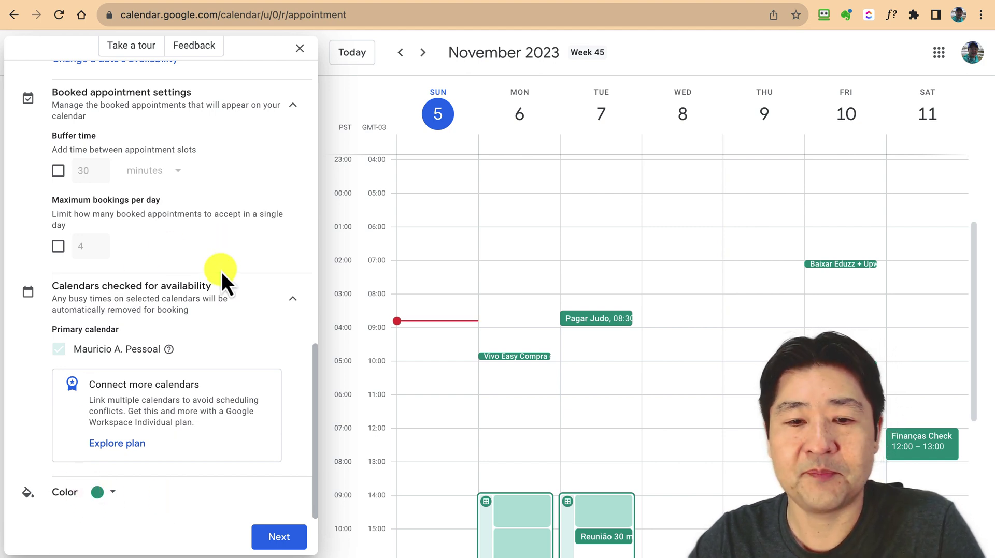
On the booking details page, set Google Meet video conferencing as the location and select the description box
click(280, 537)
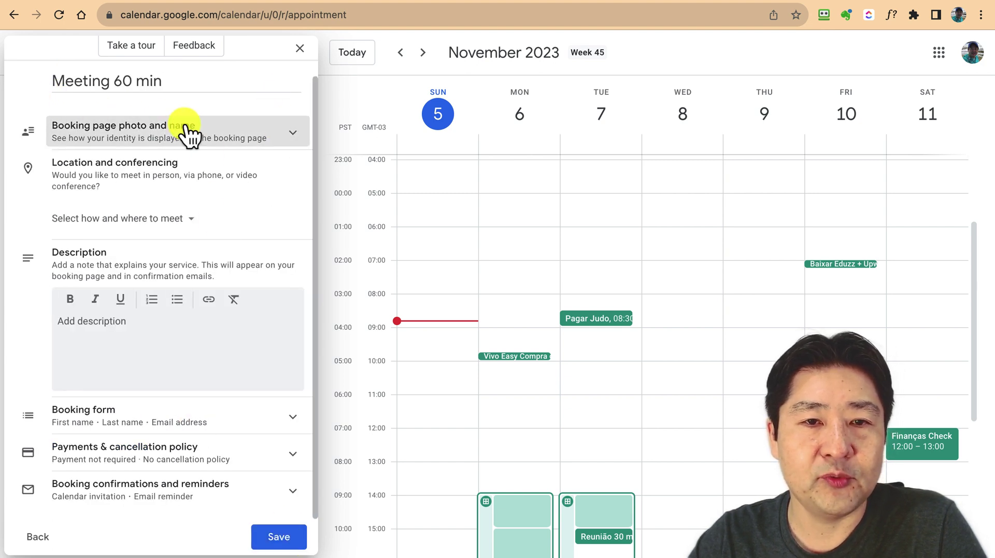
click(176, 228)
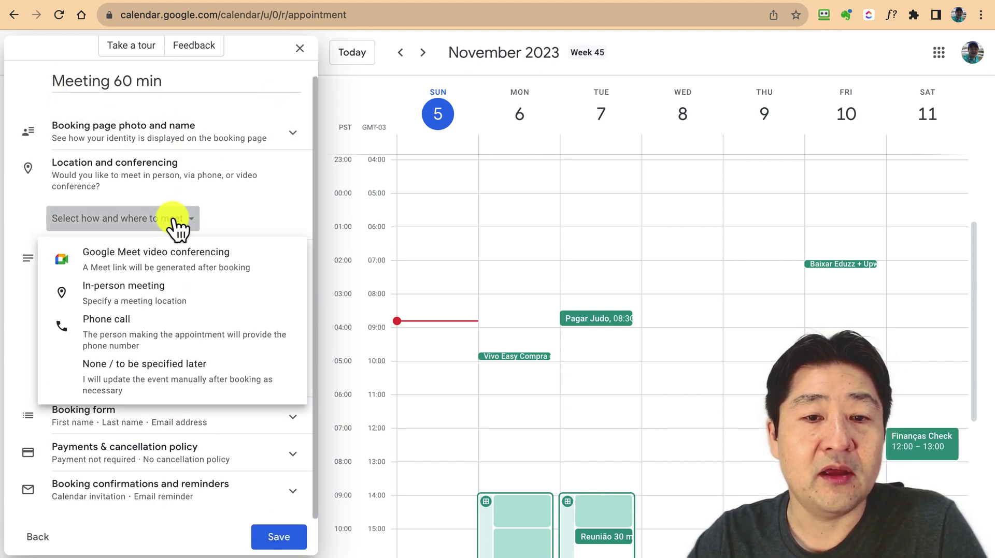
click(202, 262)
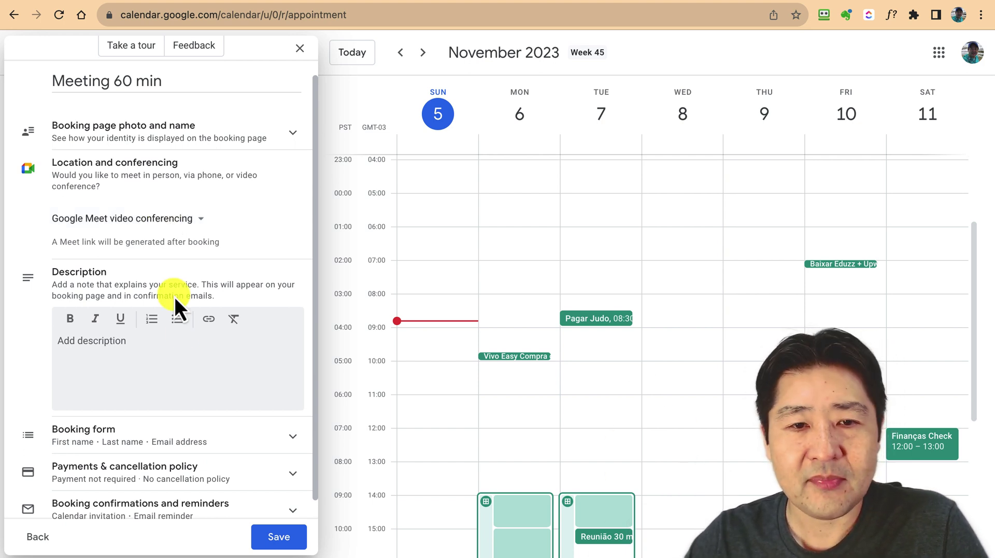
click(139, 341)
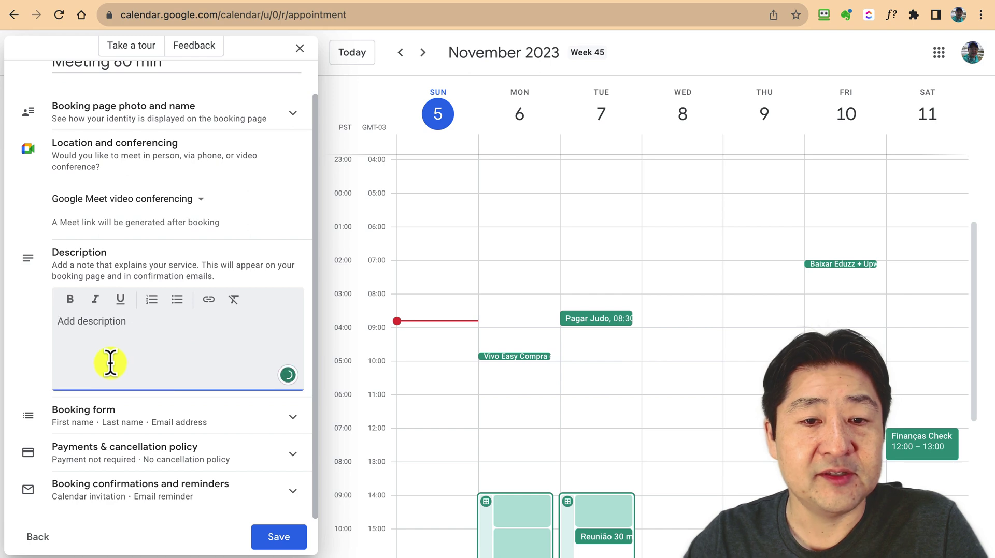
Add a required Phone number field to the Meeting 60 min booking form
click(213, 428)
scroll(212, 428, down, 5)
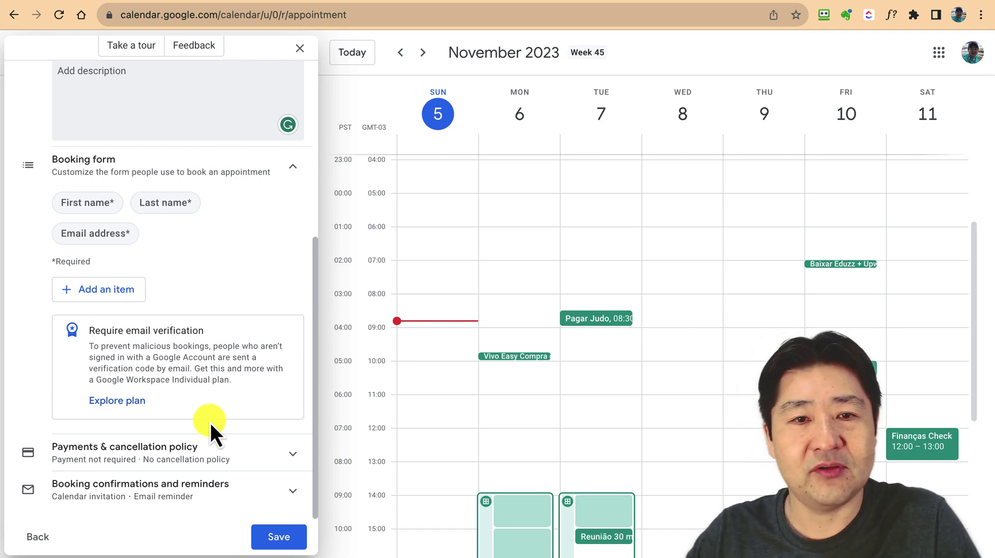
click(104, 289)
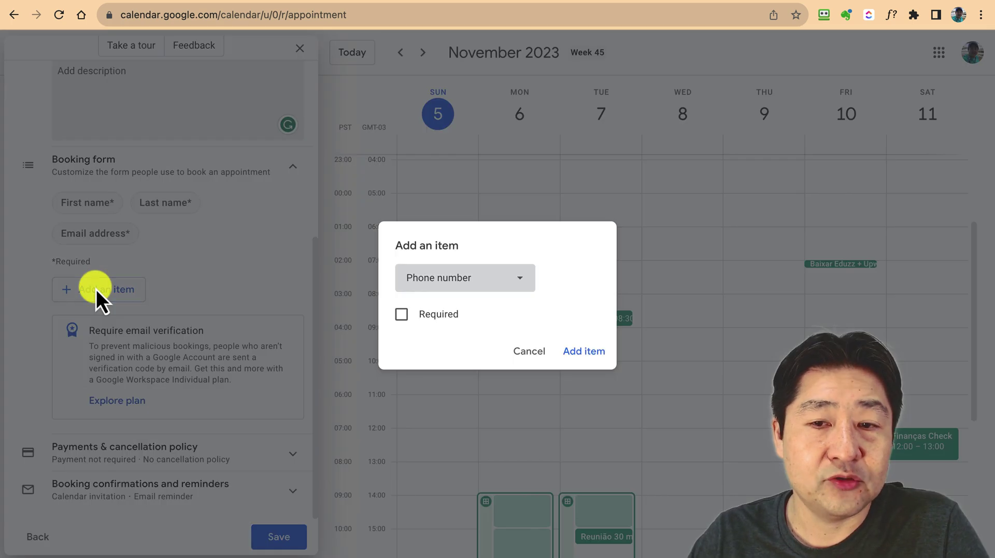
click(506, 282)
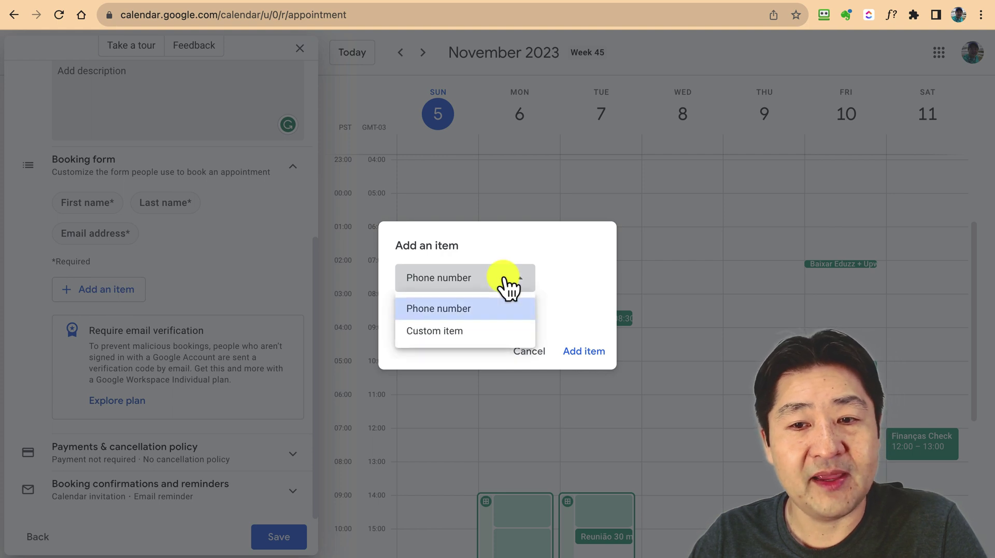
click(483, 314)
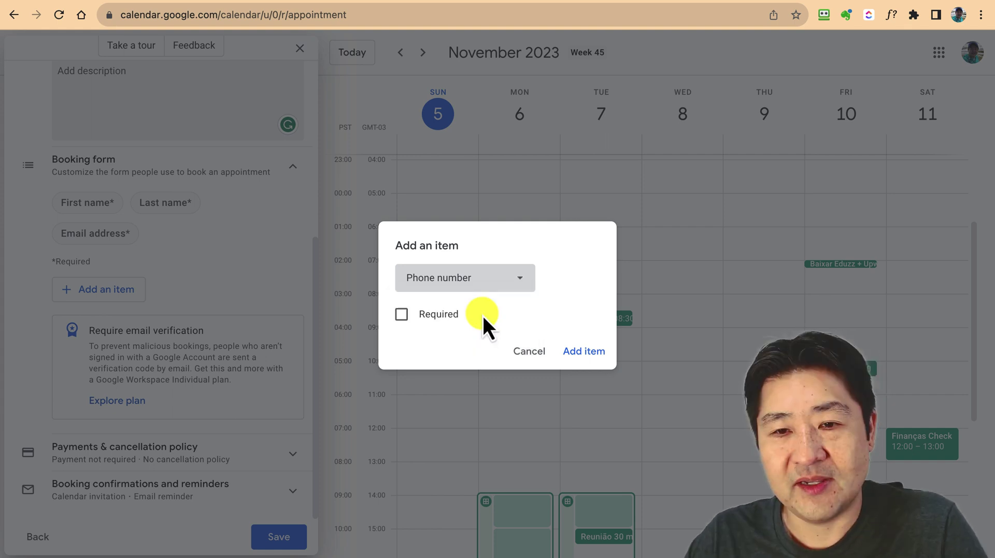
click(401, 314)
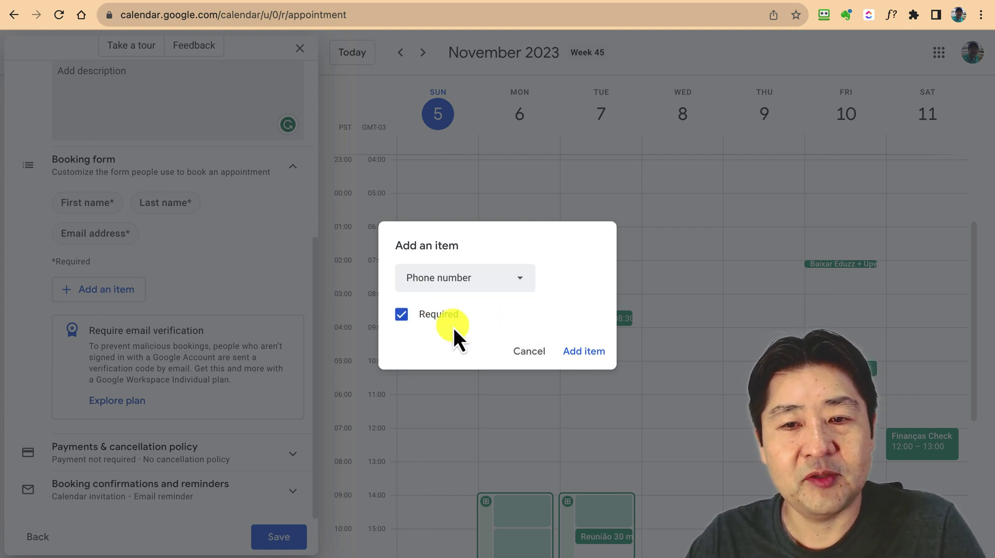
click(586, 352)
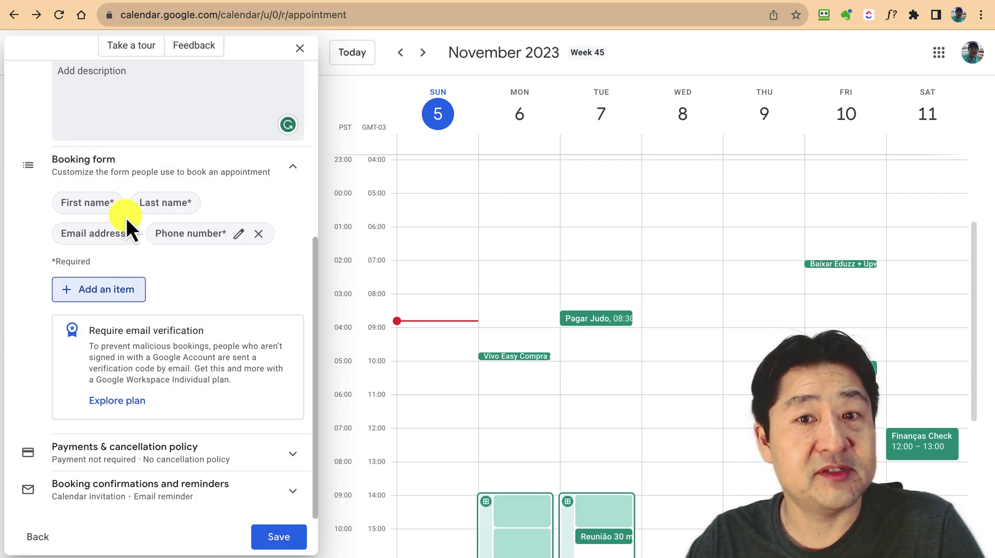
Review the payment, cancellation, confirmation and reminder settings, then save the Meeting 60 min schedule
click(166, 456)
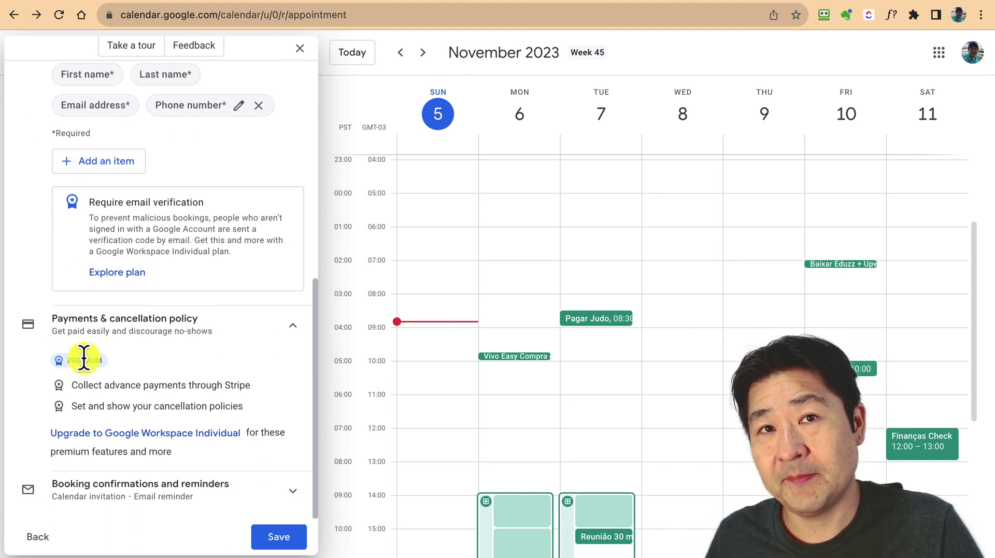
click(197, 497)
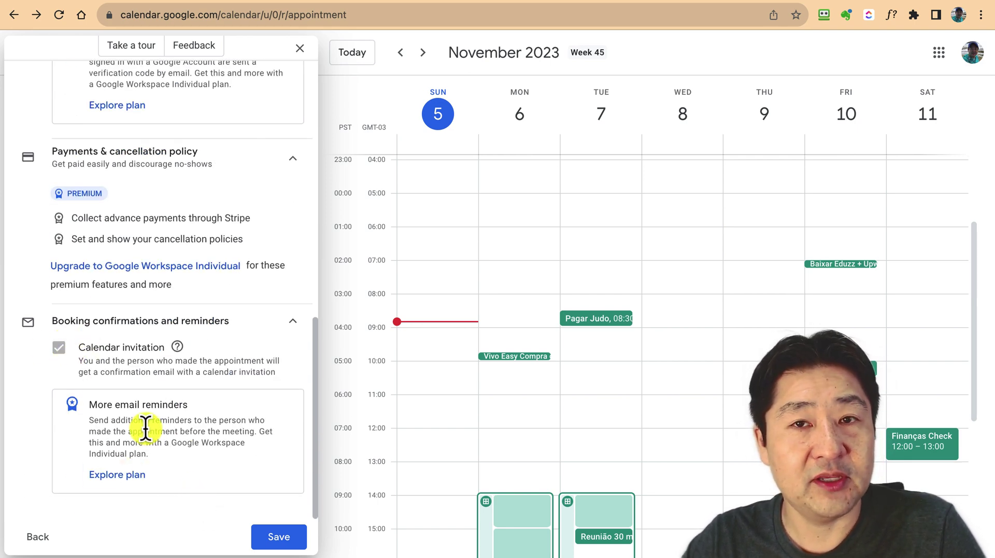
click(284, 538)
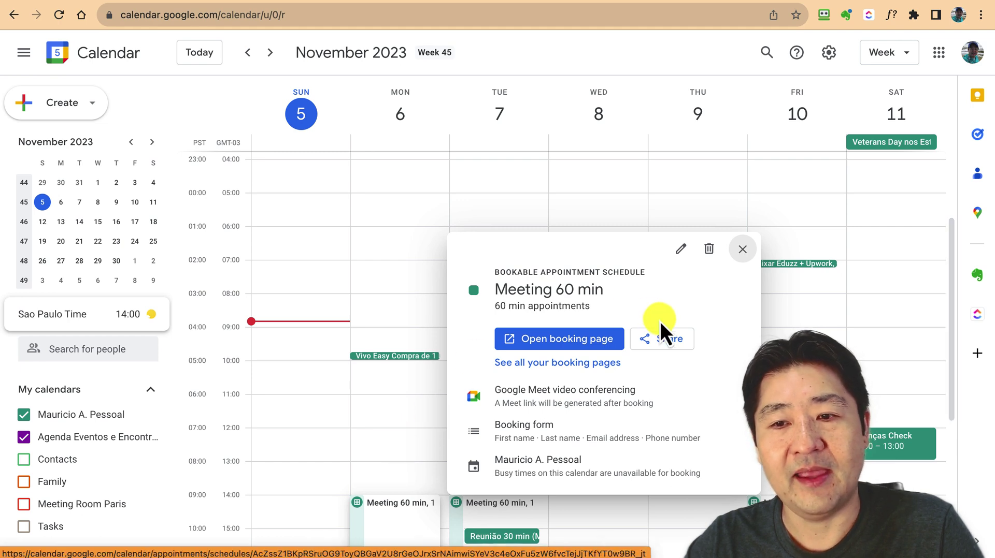
Copy the Meeting 60 min booking page link after checking the Website embed options
click(668, 337)
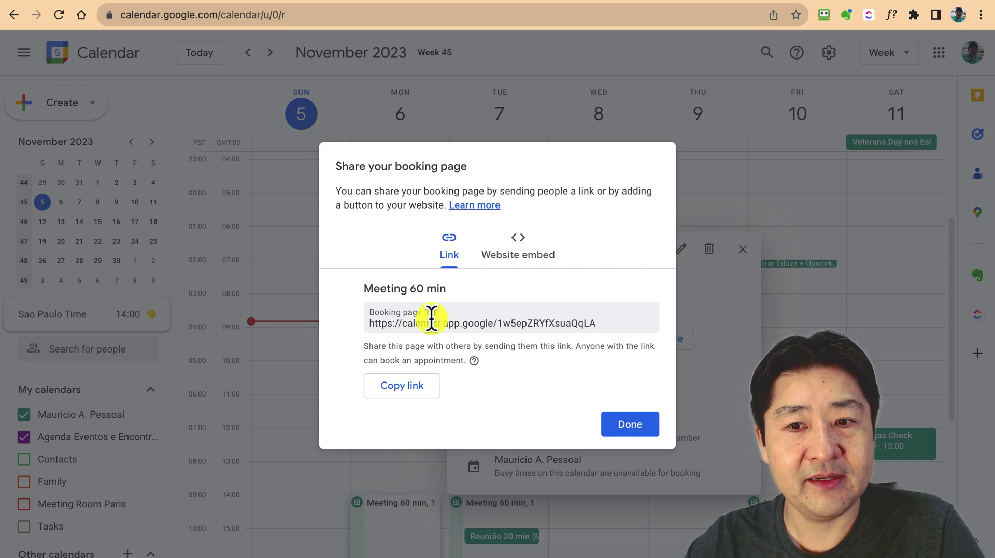
click(427, 321)
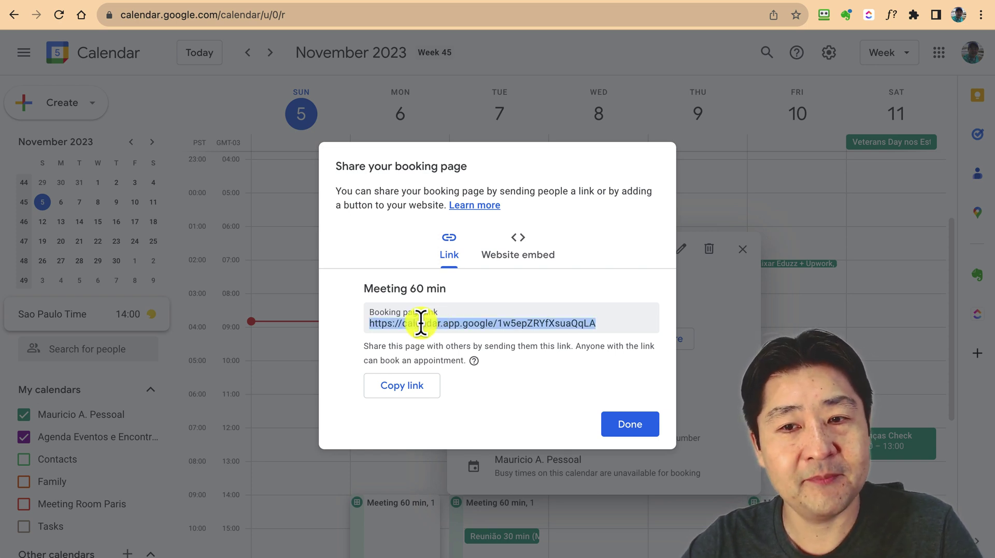
click(402, 385)
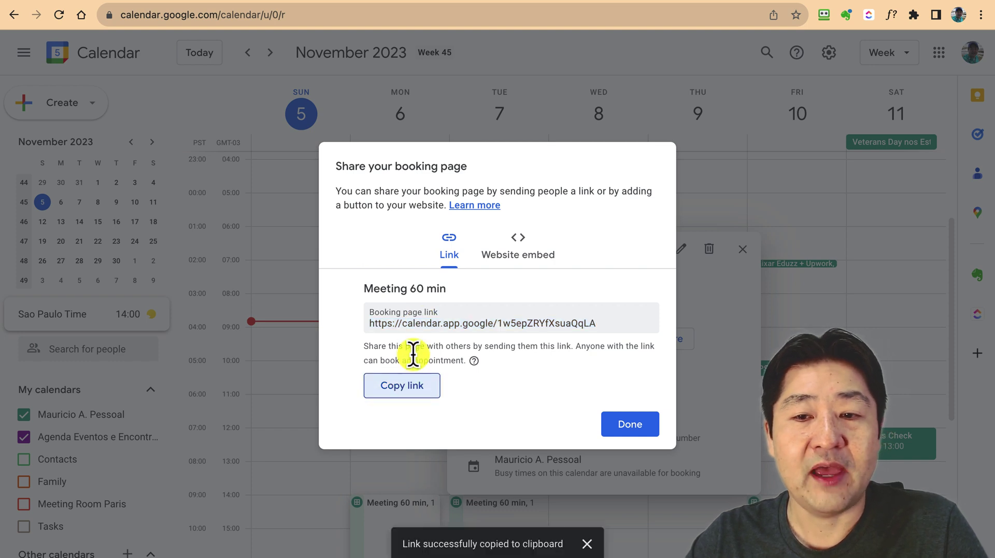
click(532, 257)
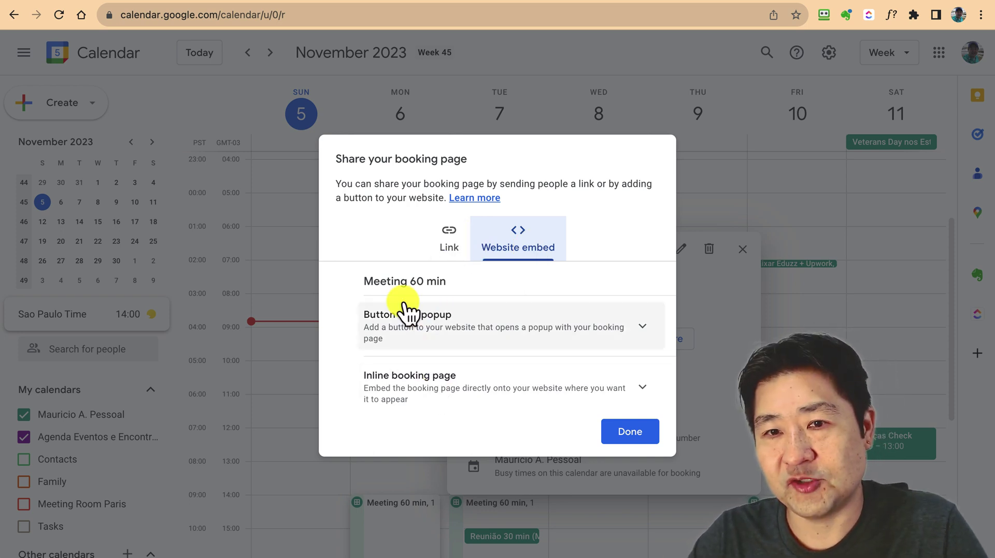
click(433, 253)
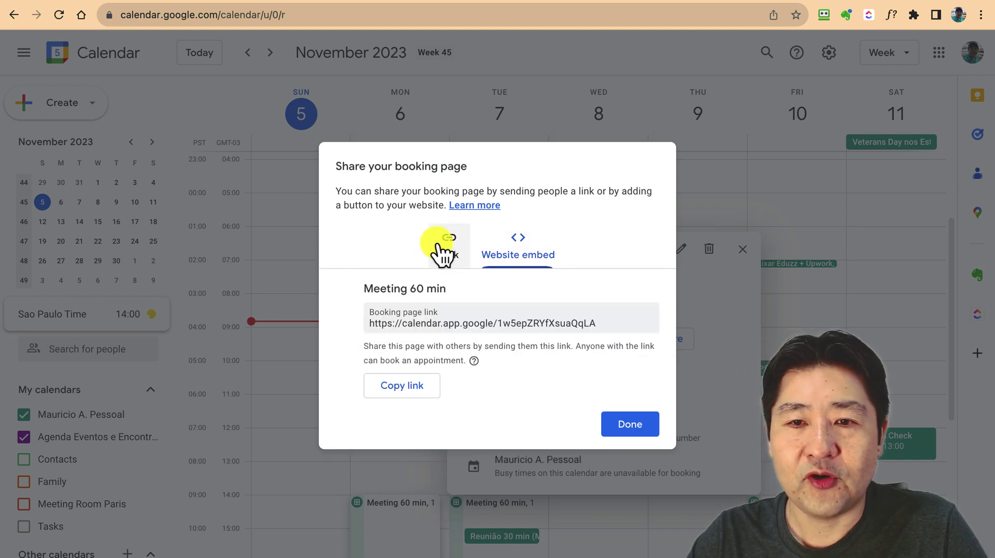
click(404, 386)
click(630, 424)
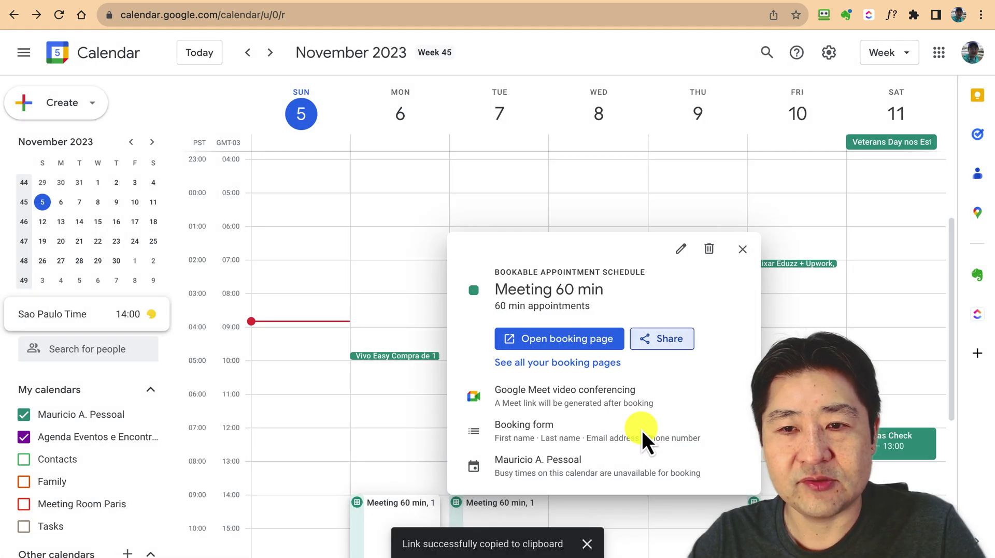
Load the copied booking link in a new incognito window and arrange it beside the calendar
key(super+shift+n)
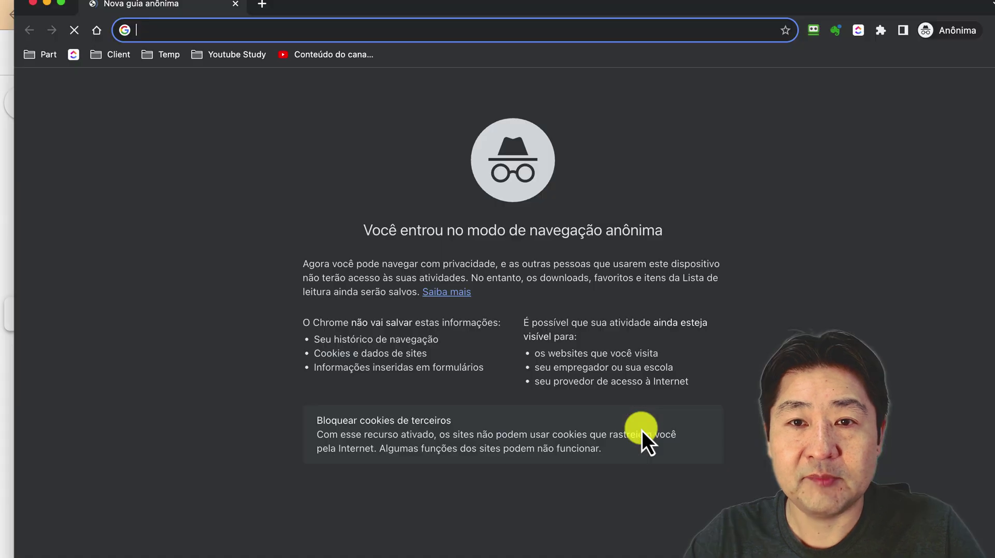
key(super+v)
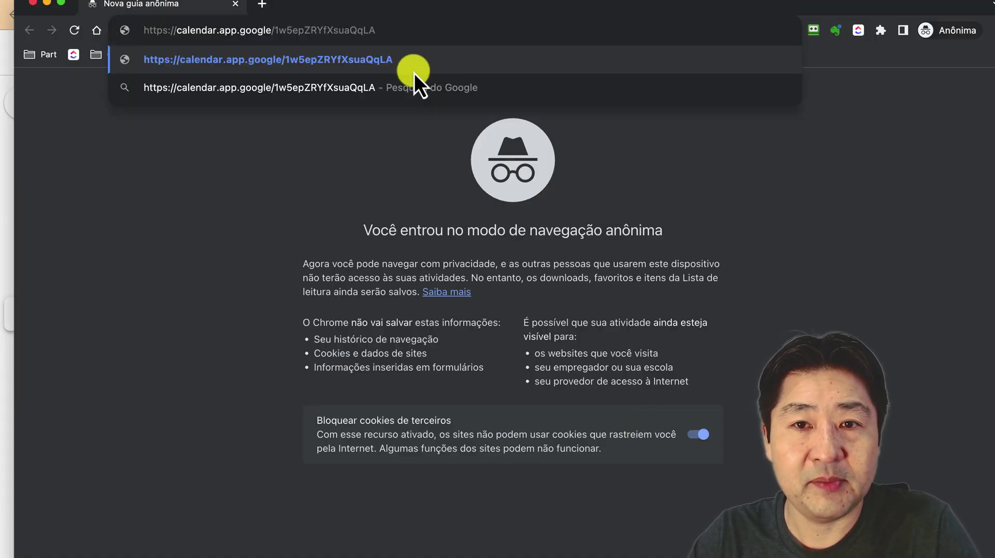
key(Return)
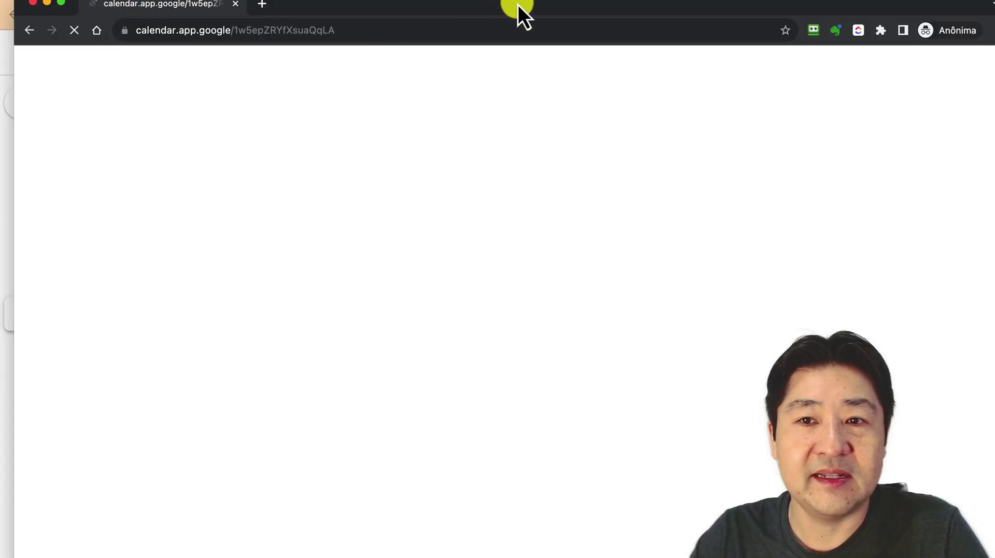
drag(517, 5, 517, 23)
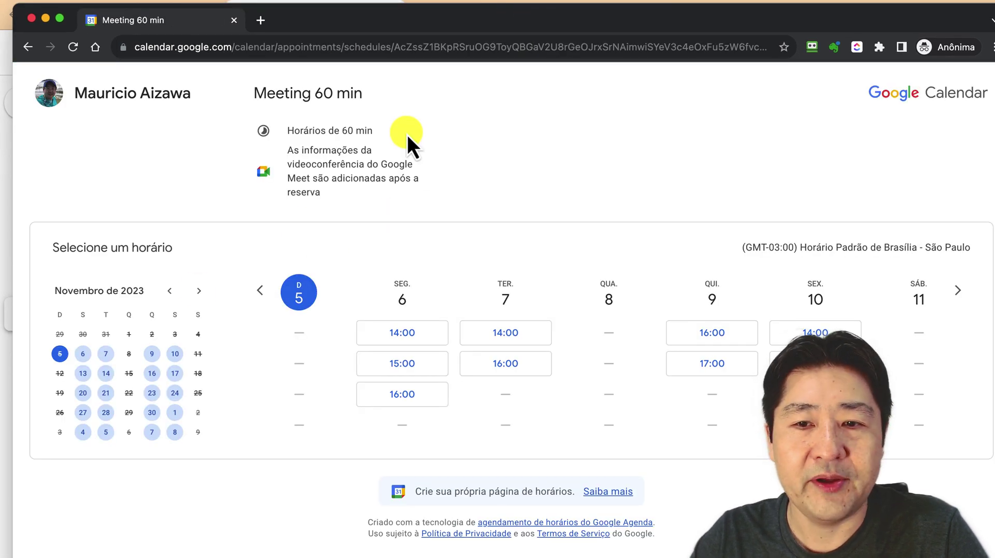
double_click(564, 4)
drag(278, 39, 624, 33)
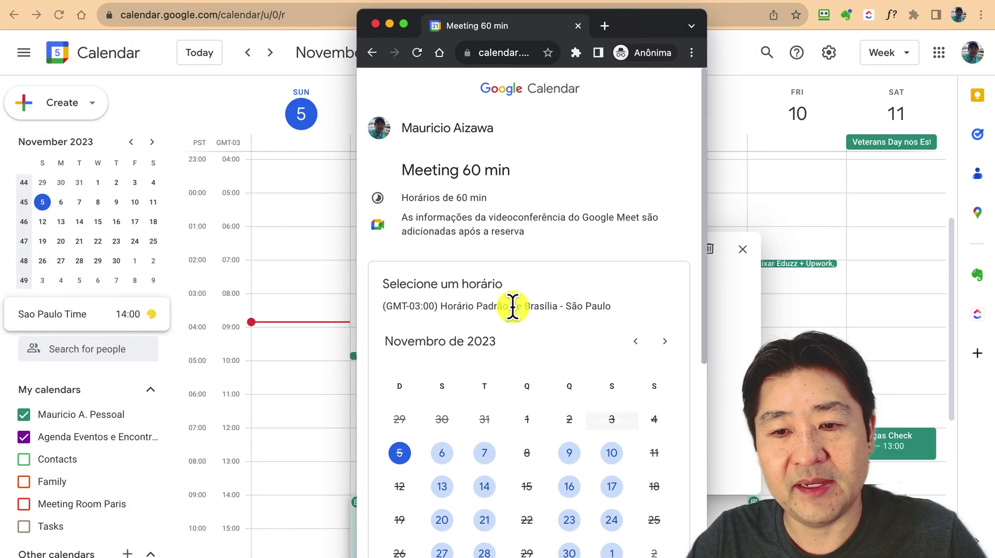
Pick Monday 6 November and its 16:00 slot on the booking page
scroll(512, 308, down, 5)
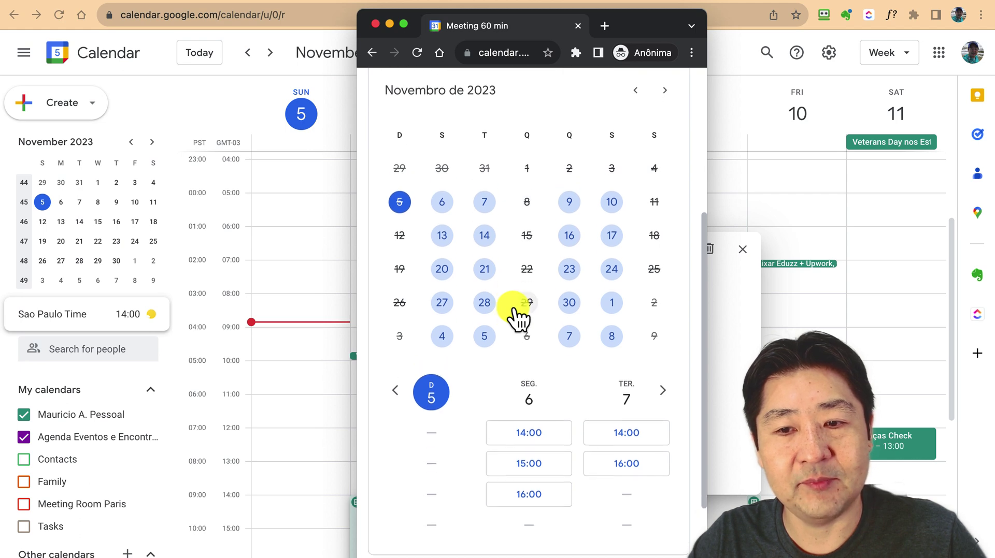
scroll(515, 316, down, 2)
scroll(514, 317, up, 3)
scroll(515, 317, down, 2)
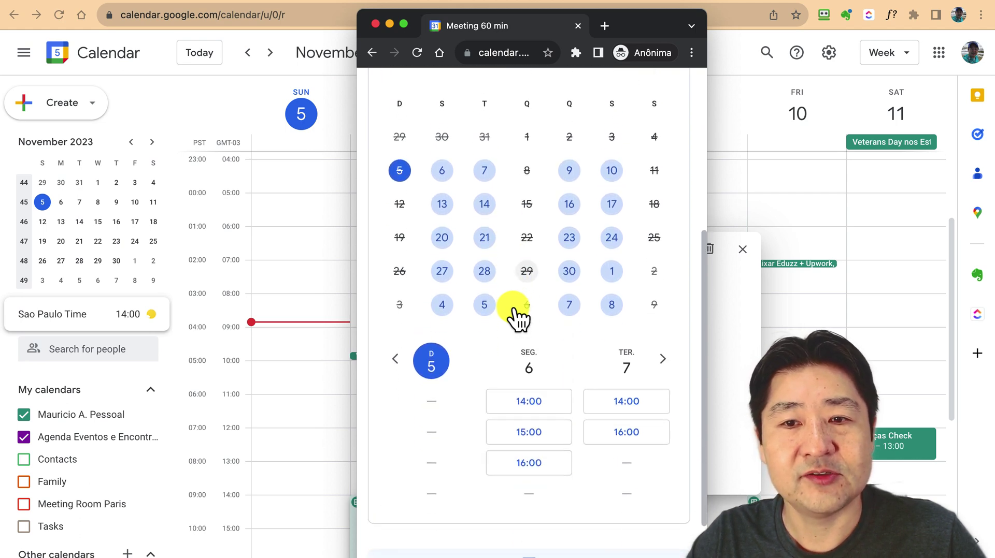
click(441, 171)
scroll(517, 353, down, 2)
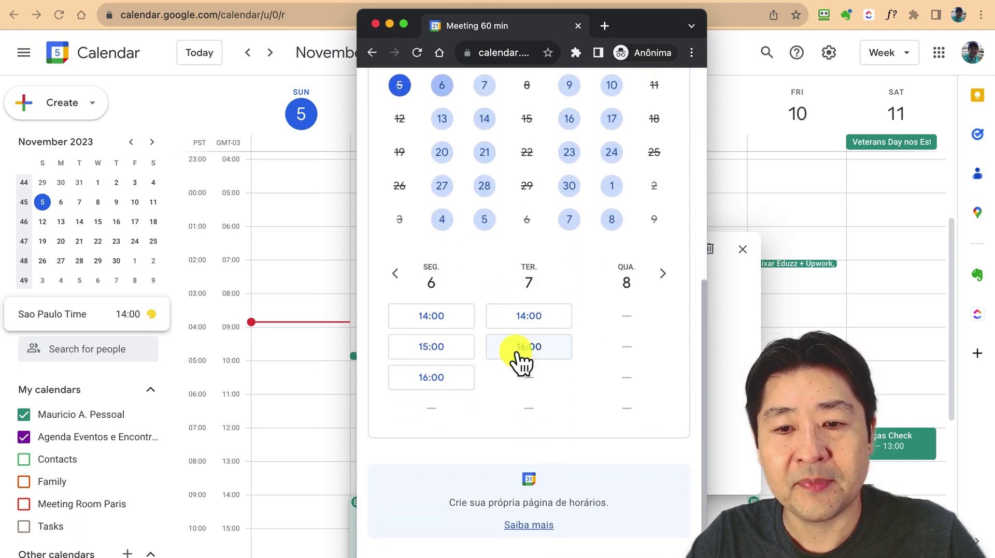
click(452, 371)
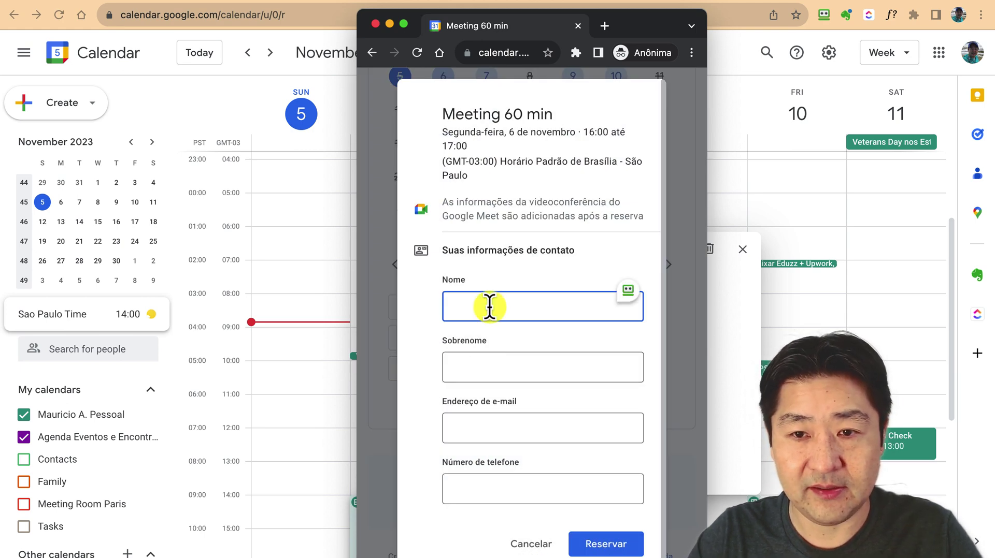
Enter the guest's first and last name, e-mail and phone number, and submit the booking
key(Tab)
key(Tab)
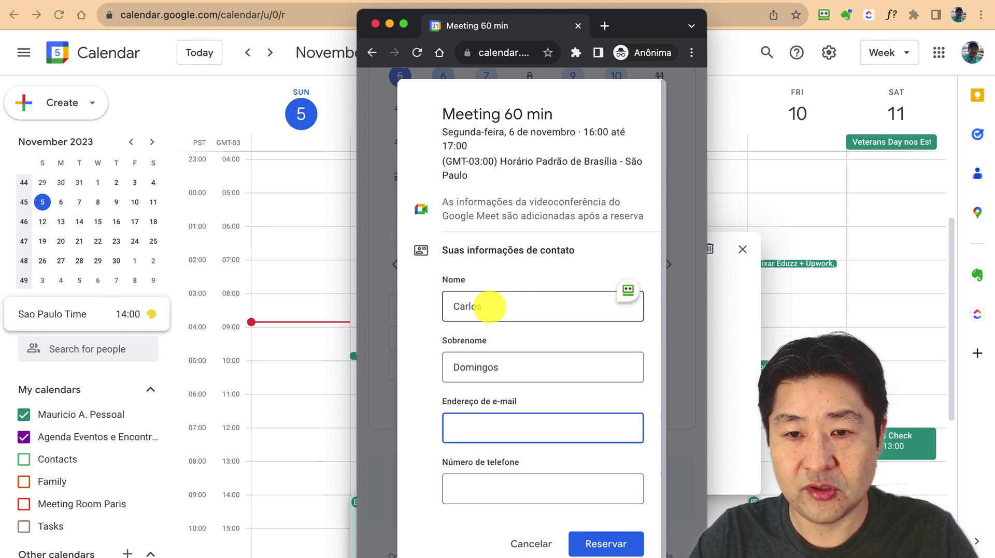
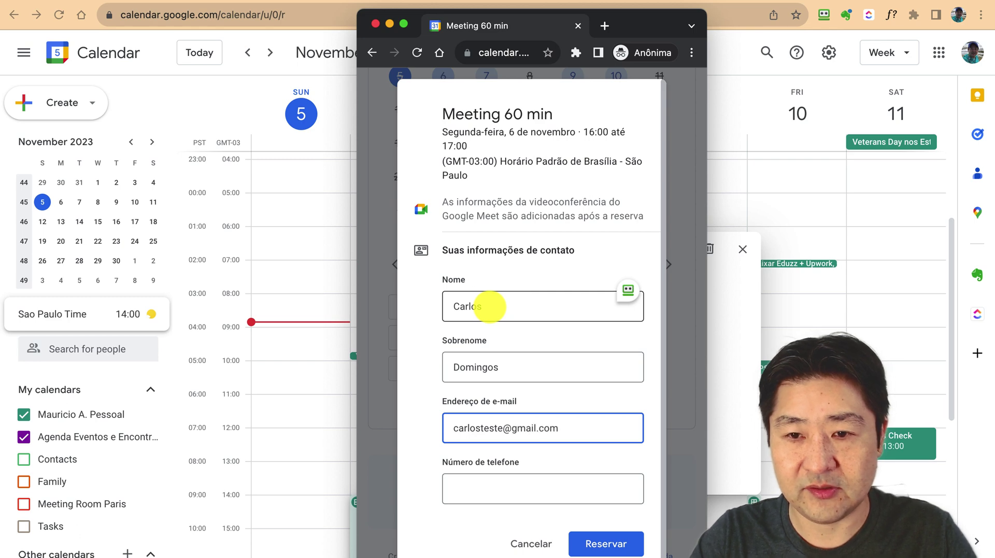
key(Tab)
text(1111111)
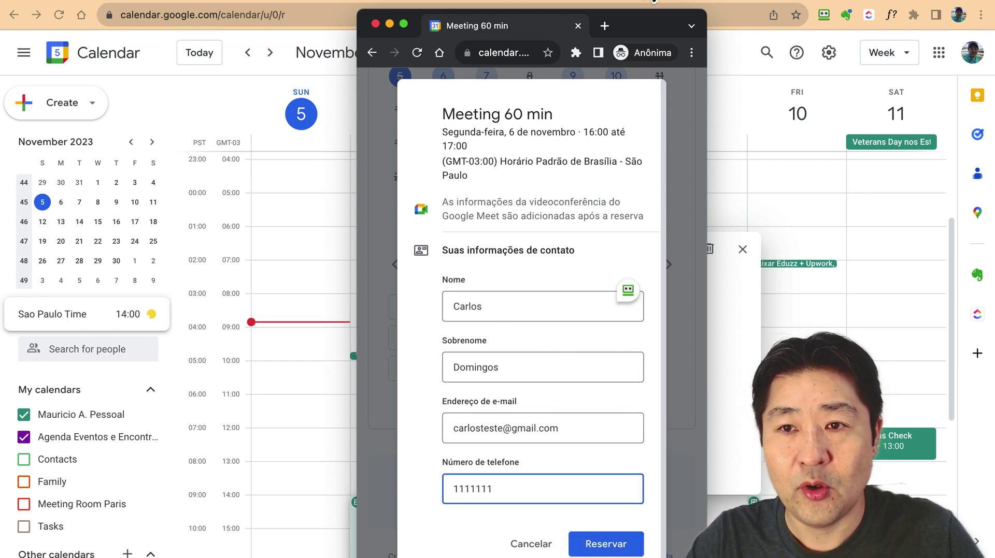
drag(651, 33, 918, 23)
key(Return)
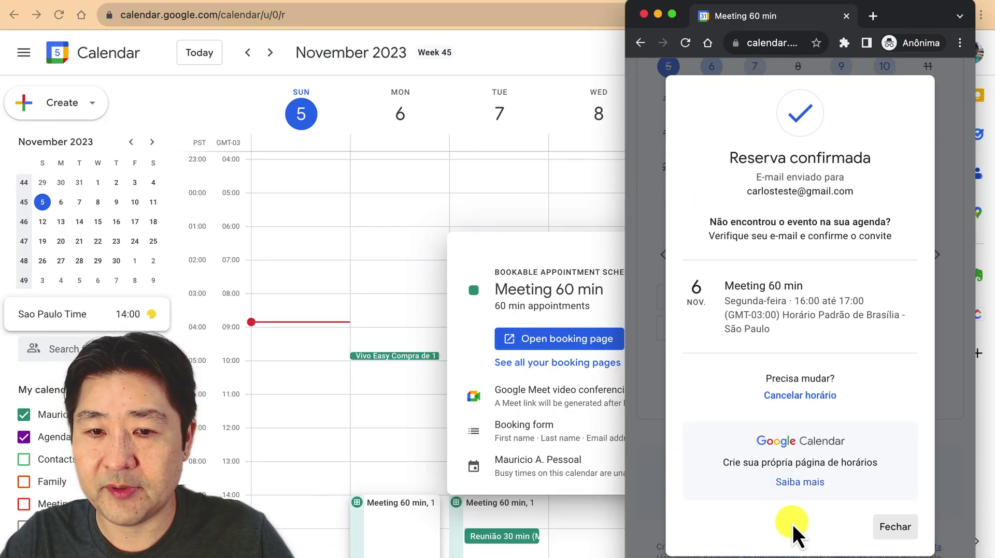
Back in the main calendar, close the schedule popup and scroll to Monday's 16:00 meeting
click(387, 469)
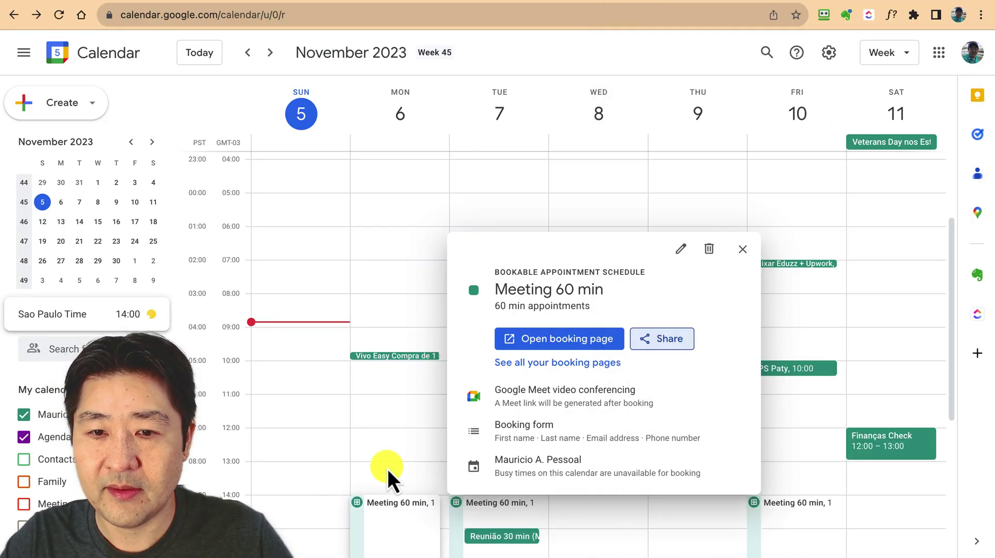
click(750, 250)
scroll(373, 327, down, 5)
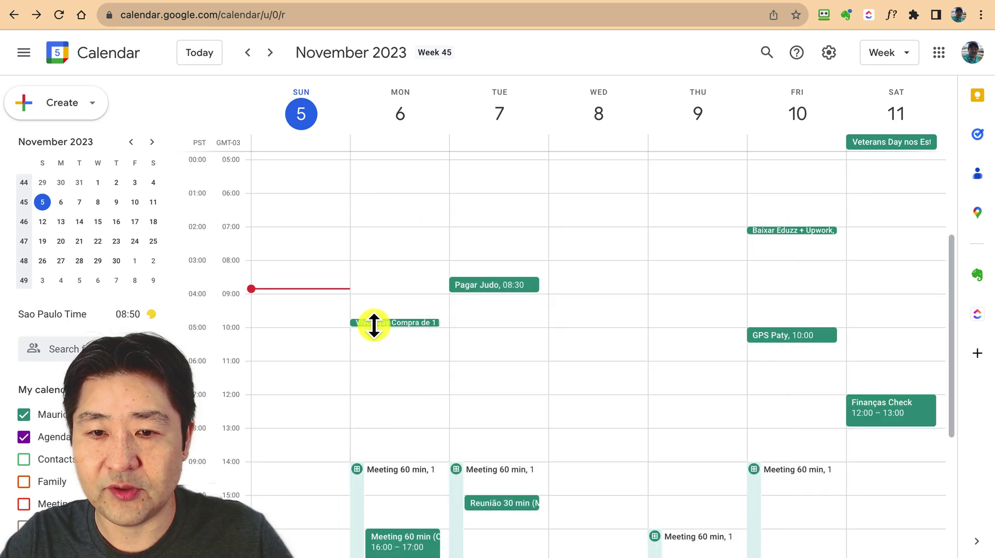